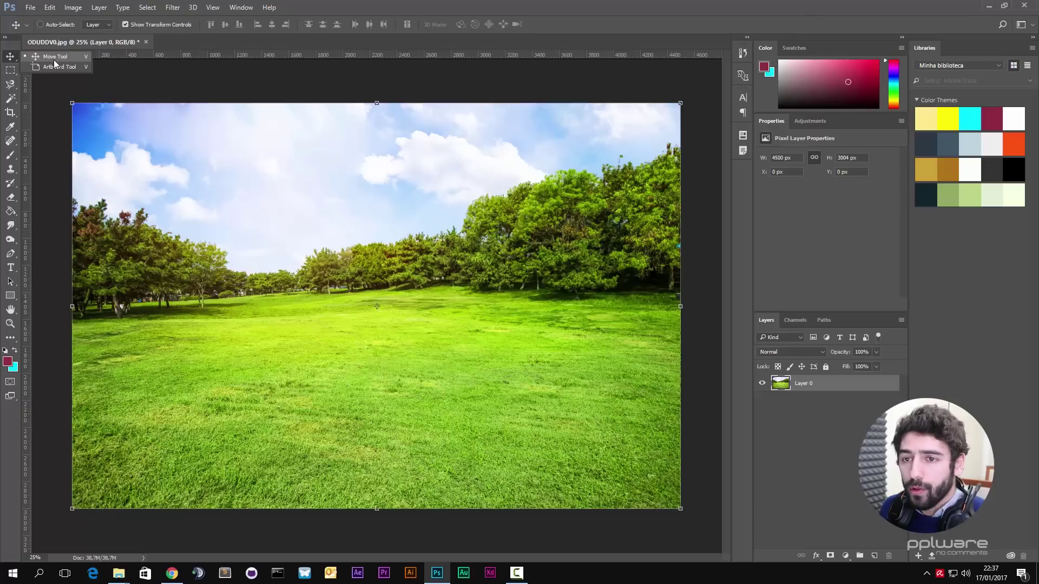
Step: Move the landscape layer about 208 px across and 220 px down with the Move tool, and undo the move
click(54, 58)
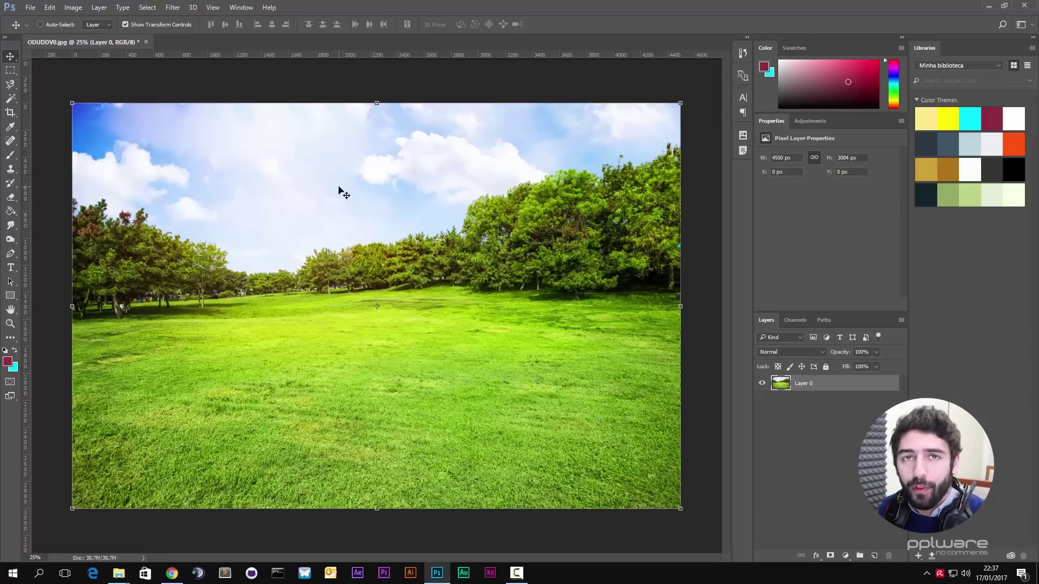
drag(339, 188, 418, 300)
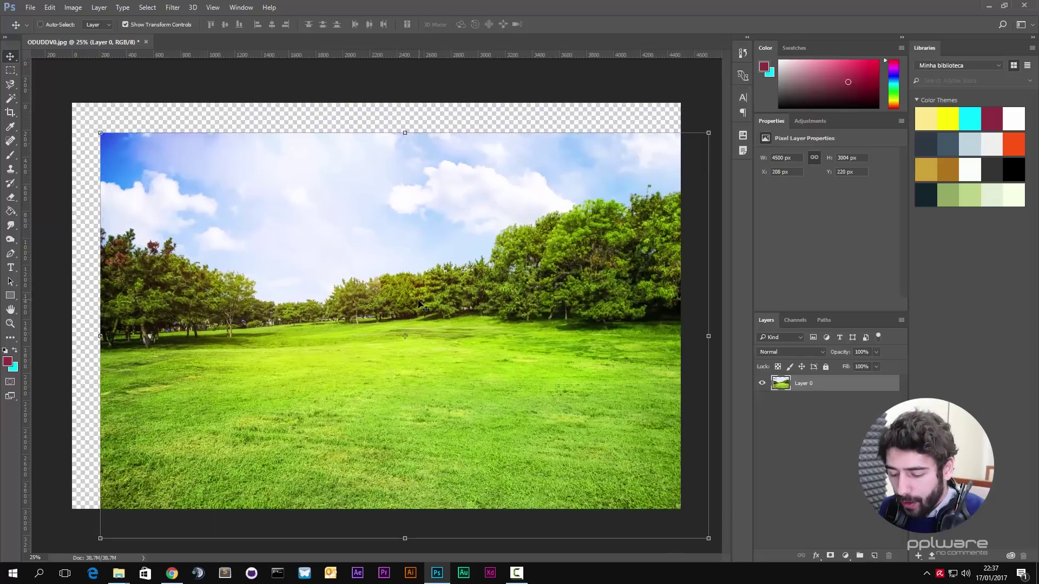
key(ctrl+alt+z)
key(ctrl+alt+z)
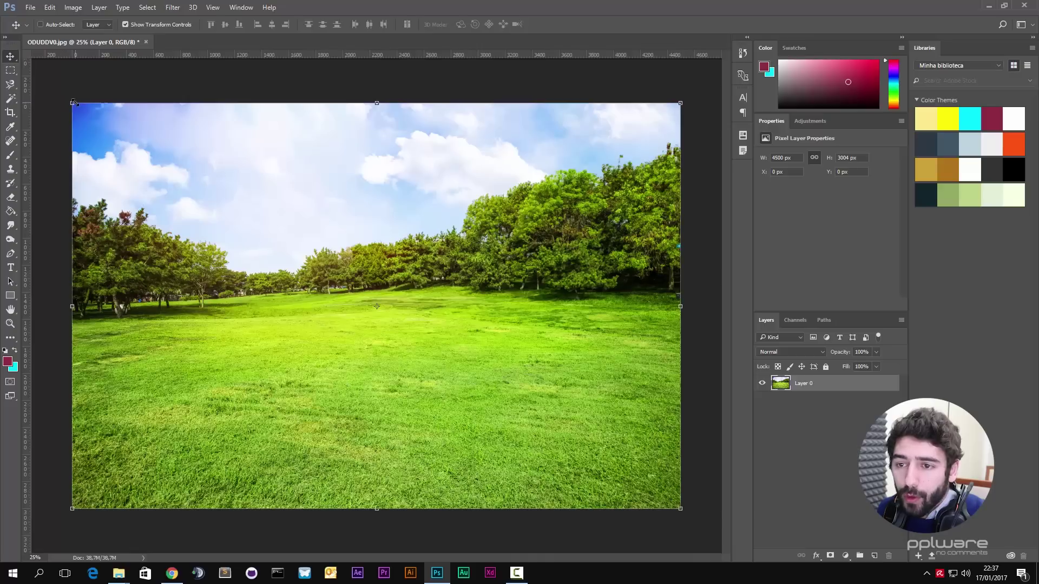
Step: Try scaling the landscape layer proportionally to about 71.6% with its transform controls and repositioning it on the canvas
click(144, 24)
click(155, 25)
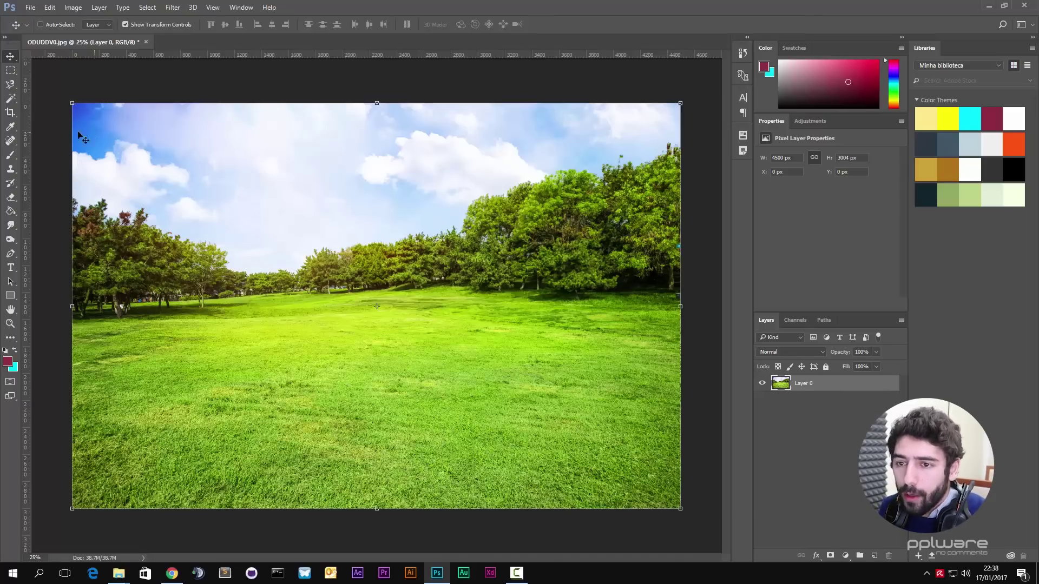
drag(72, 103, 246, 217)
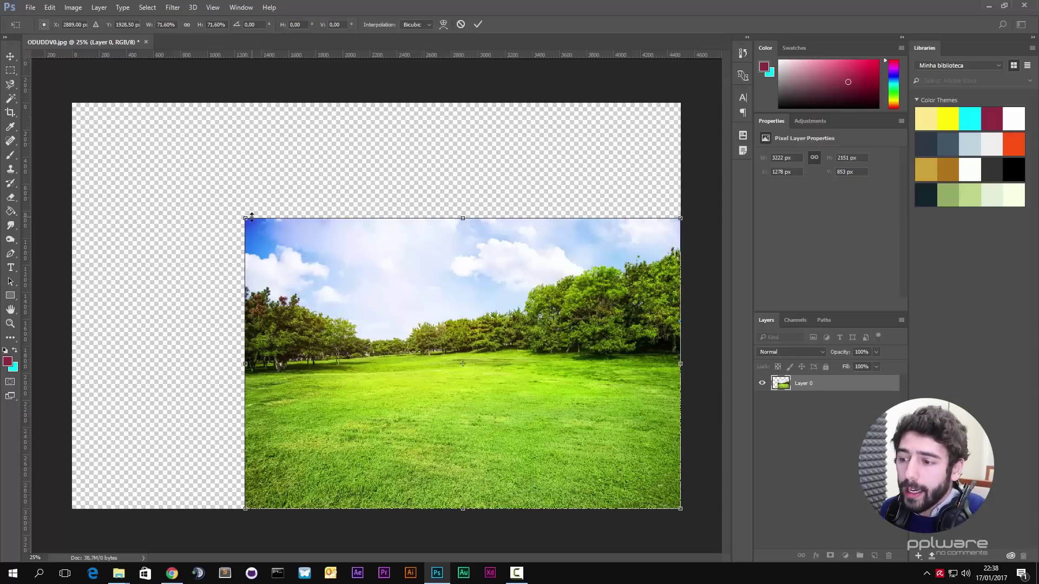
mouse_move(241, 206)
mouse_down()
mouse_move(401, 171)
mouse_move(481, 179)
mouse_move(398, 183)
mouse_move(528, 174)
mouse_move(466, 161)
mouse_move(379, 173)
mouse_move(541, 170)
mouse_move(309, 183)
mouse_move(307, 263)
mouse_move(336, 216)
mouse_move(385, 202)
mouse_move(552, 204)
mouse_move(621, 216)
mouse_move(455, 195)
mouse_move(376, 221)
mouse_move(506, 192)
mouse_move(386, 174)
mouse_move(253, 255)
mouse_move(252, 234)
mouse_move(291, 203)
mouse_move(453, 180)
mouse_move(252, 195)
mouse_move(240, 206)
mouse_up()
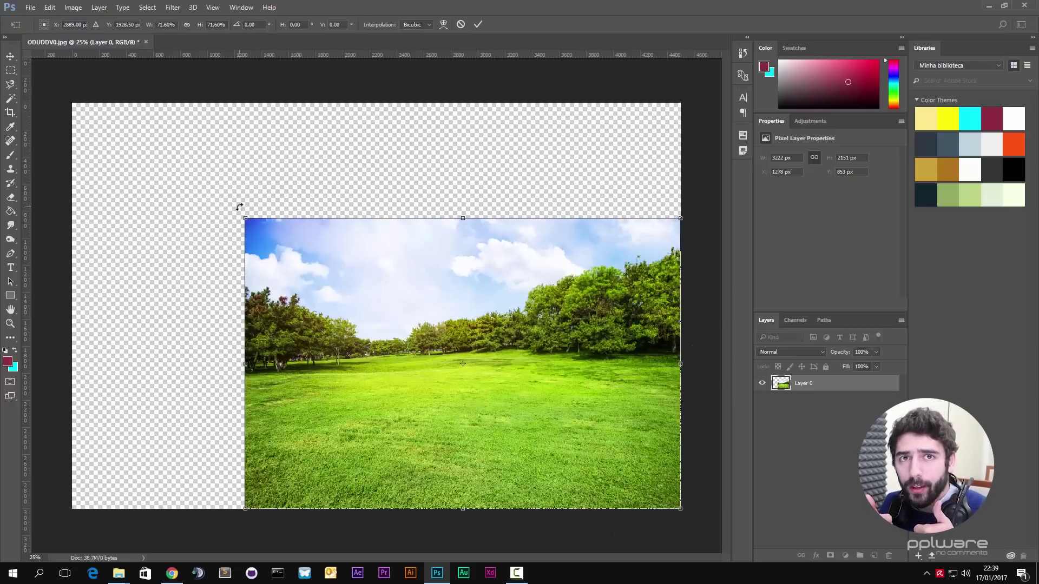
drag(461, 306, 450, 282)
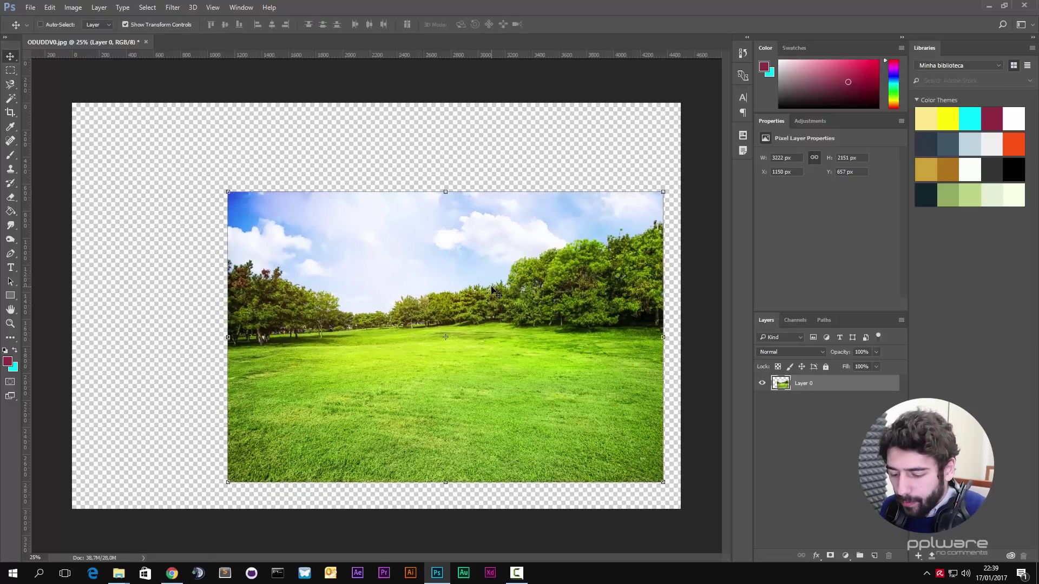
key(Escape)
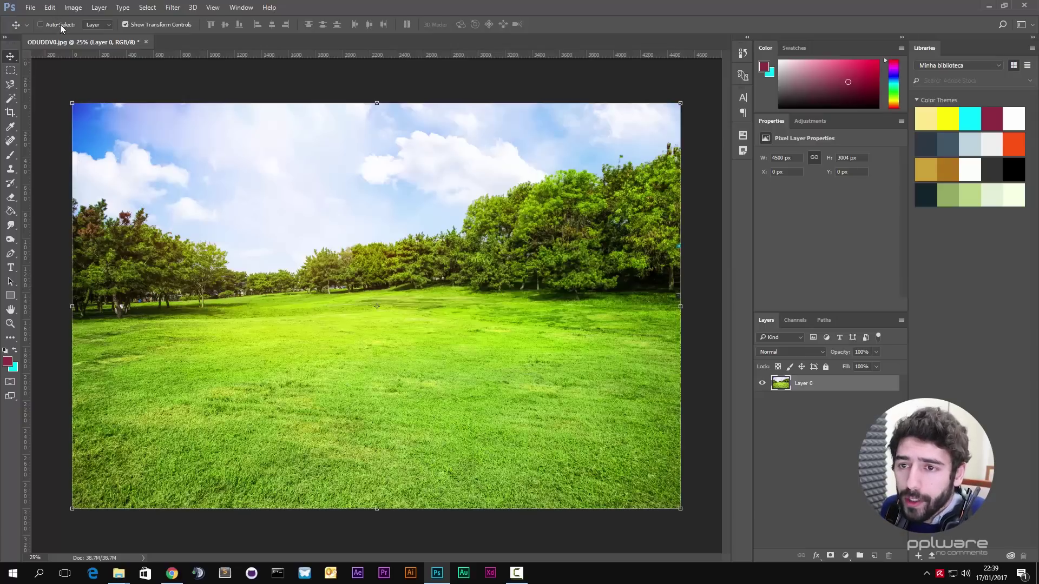
Step: Draw a maroon rectangle shape of about 1632 × 920 px mid-canvas and make Layer 0 the active layer
click(10, 295)
drag(288, 227, 509, 351)
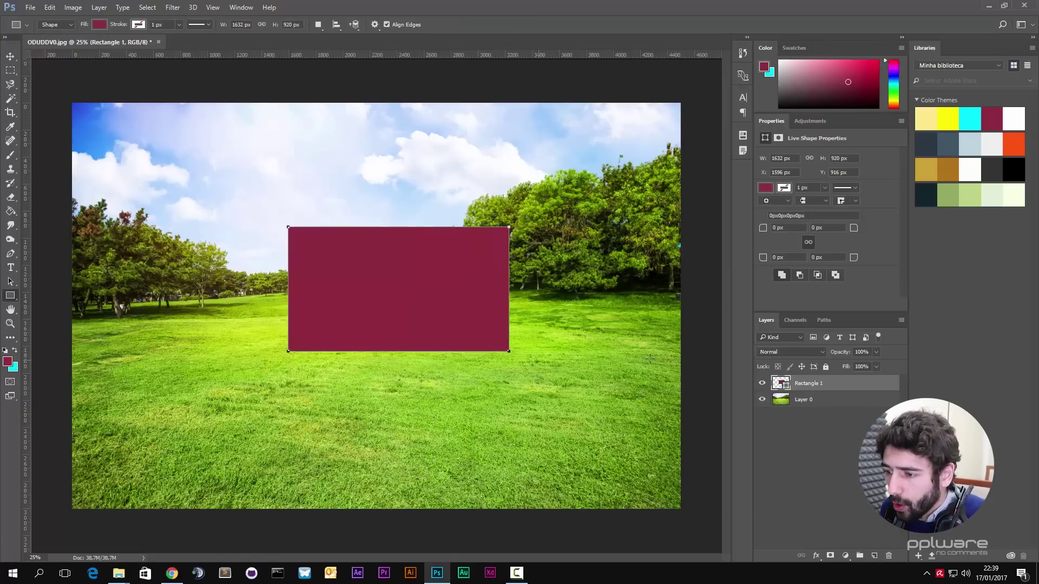
click(831, 401)
click(823, 387)
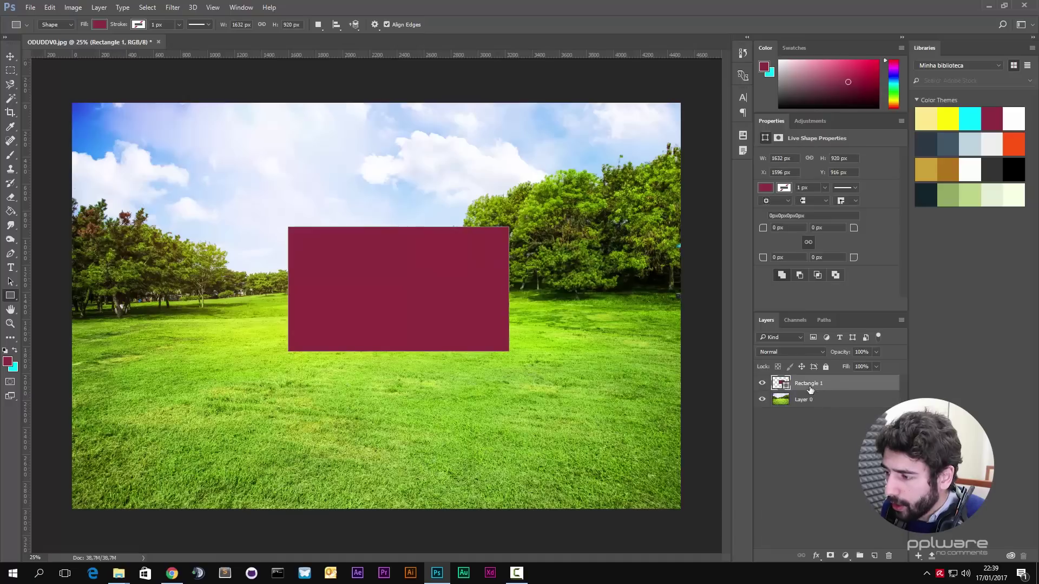
click(806, 404)
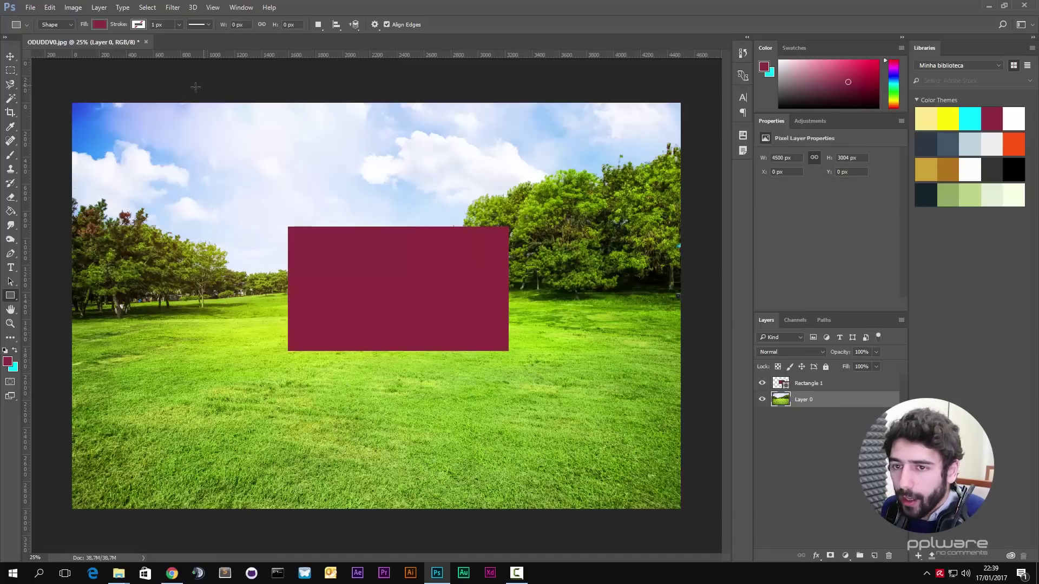
Step: Select the maroon rectangle directly on the canvas using the Move tool with Auto-Select enabled, and delete it
click(11, 57)
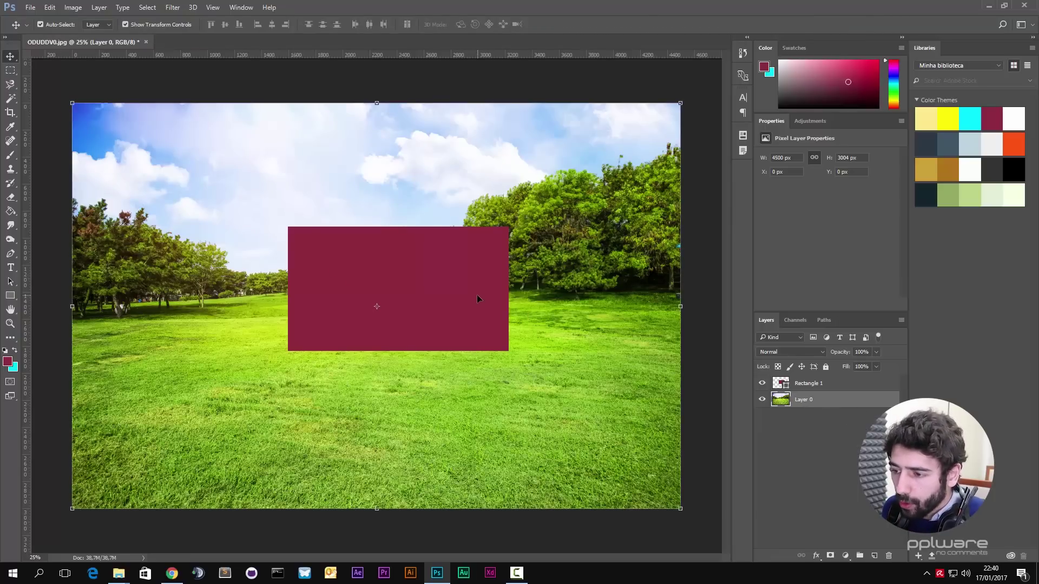
click(466, 274)
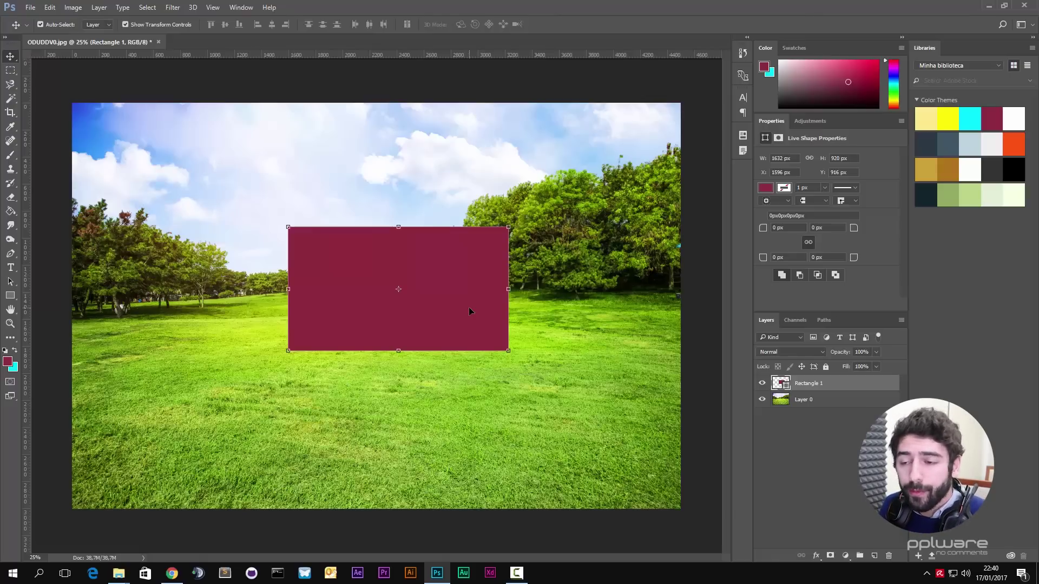
key(Delete)
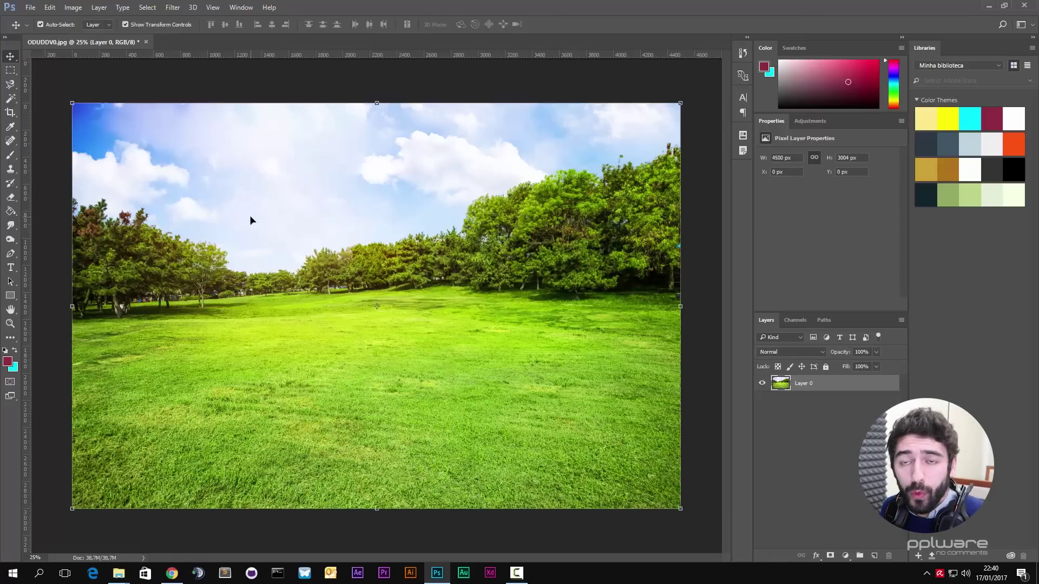
Step: Make a square selection over the sky and distant treeline with the Rectangular Marquee tool
click(11, 72)
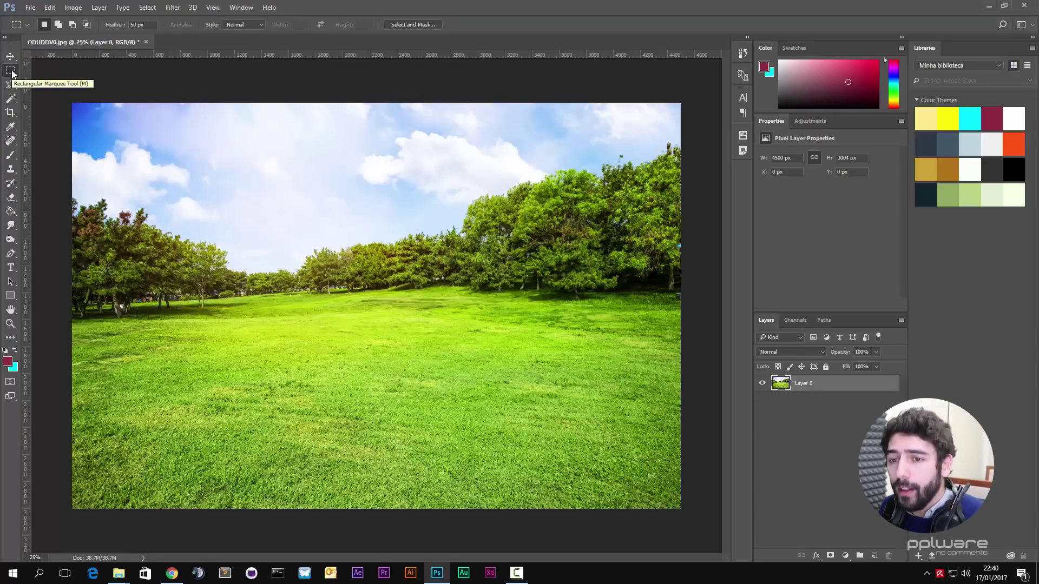
right_click(12, 73)
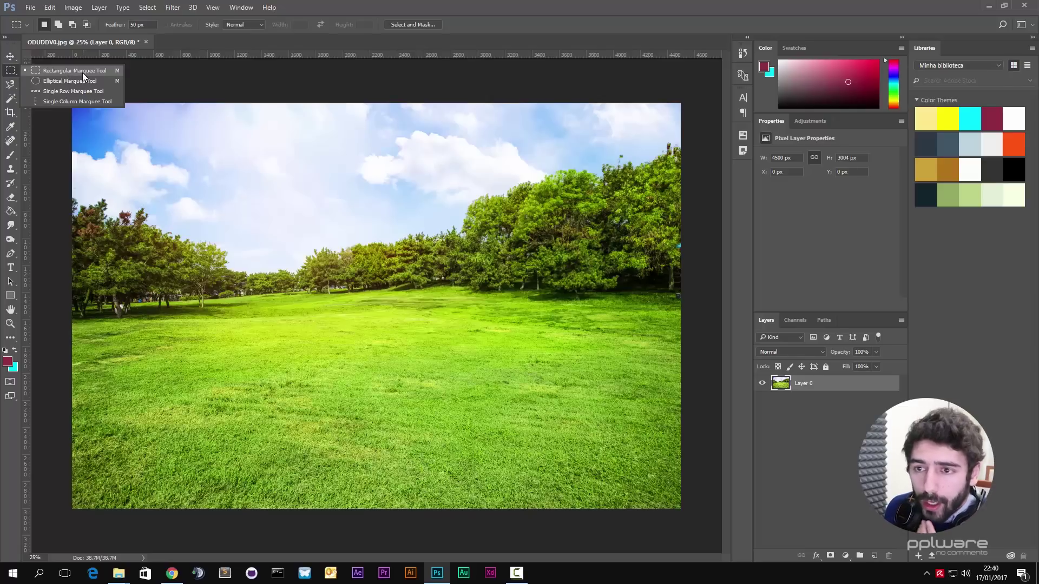
click(66, 73)
drag(200, 164, 371, 321)
drag(393, 337, 351, 454)
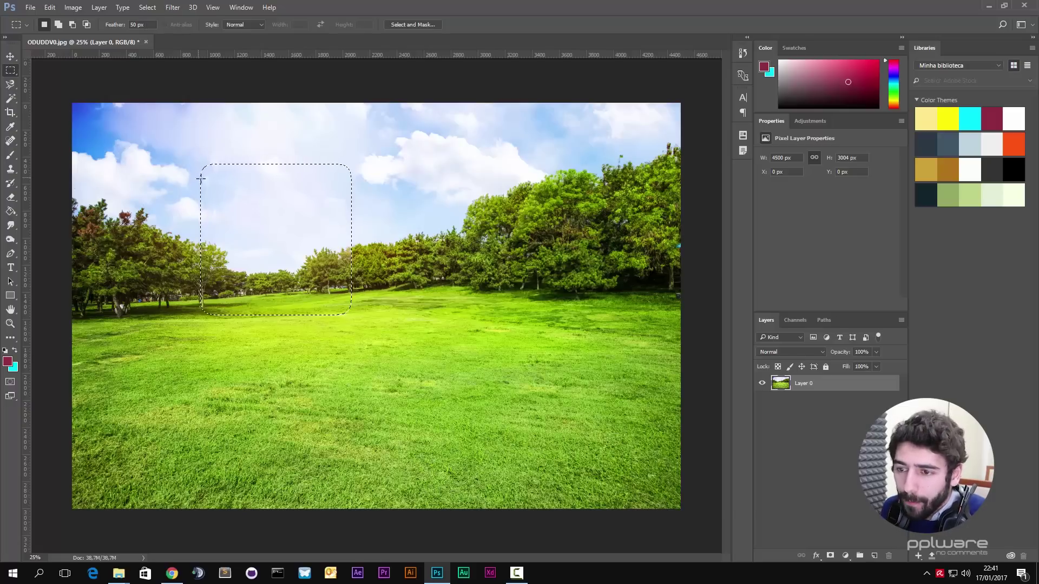
Step: Set the marquee feather to 0 px and replace the feathered selection with a square of about 1004 × 1004 px over the sky
drag(146, 25, 93, 25)
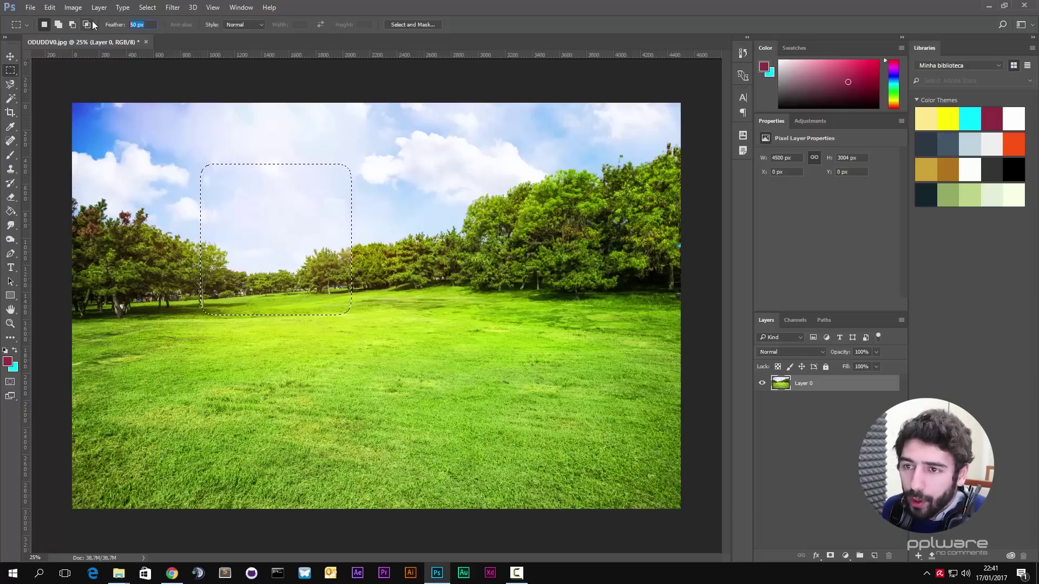
text(0)
key(Return)
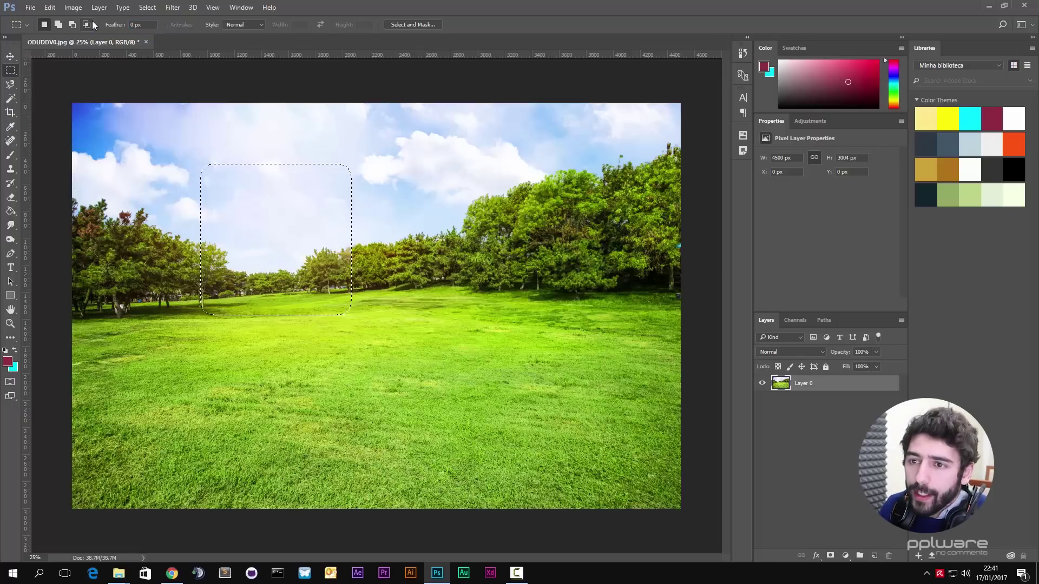
click(278, 222)
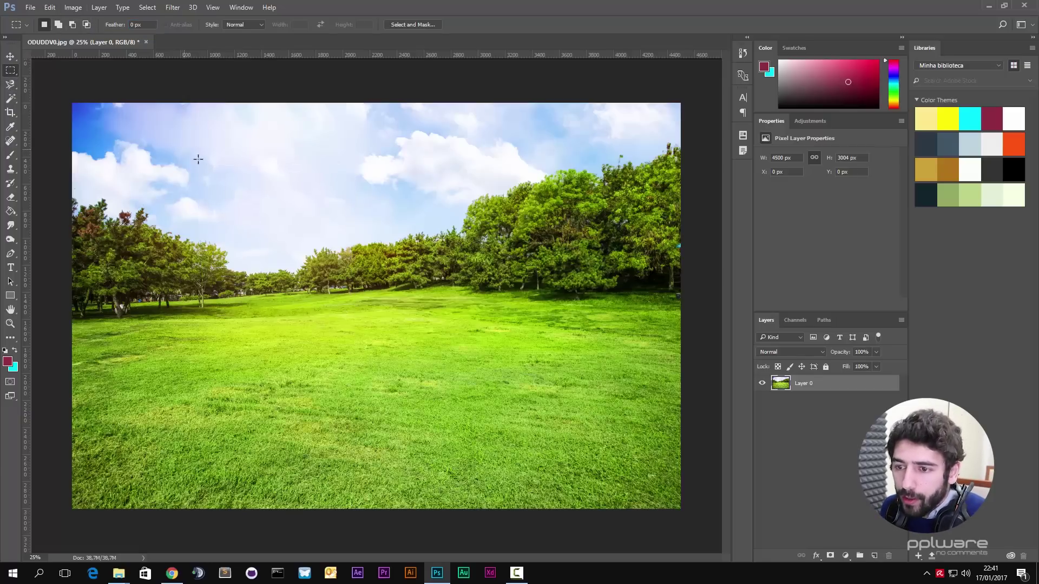
drag(217, 159, 352, 295)
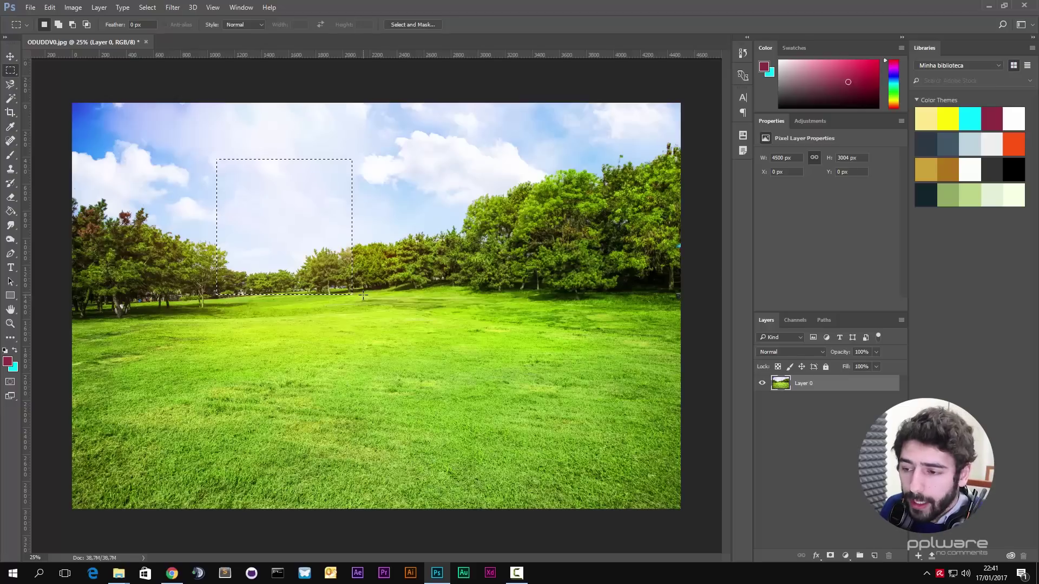
Step: Move the selected sky pixels towards the canvas centre and copy them to a new layer with Layer Via Copy
drag(324, 265, 491, 314)
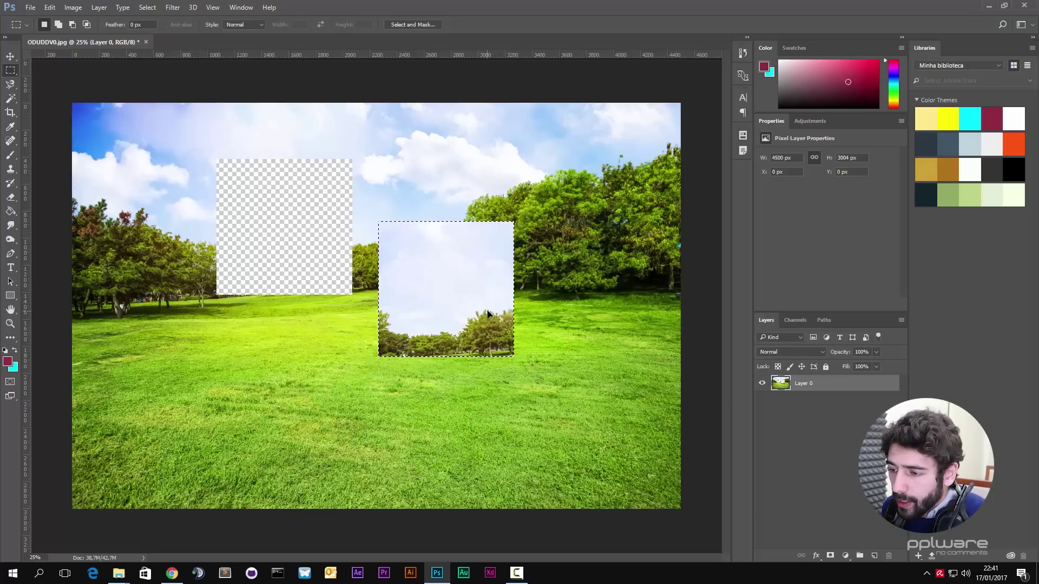
right_click(464, 285)
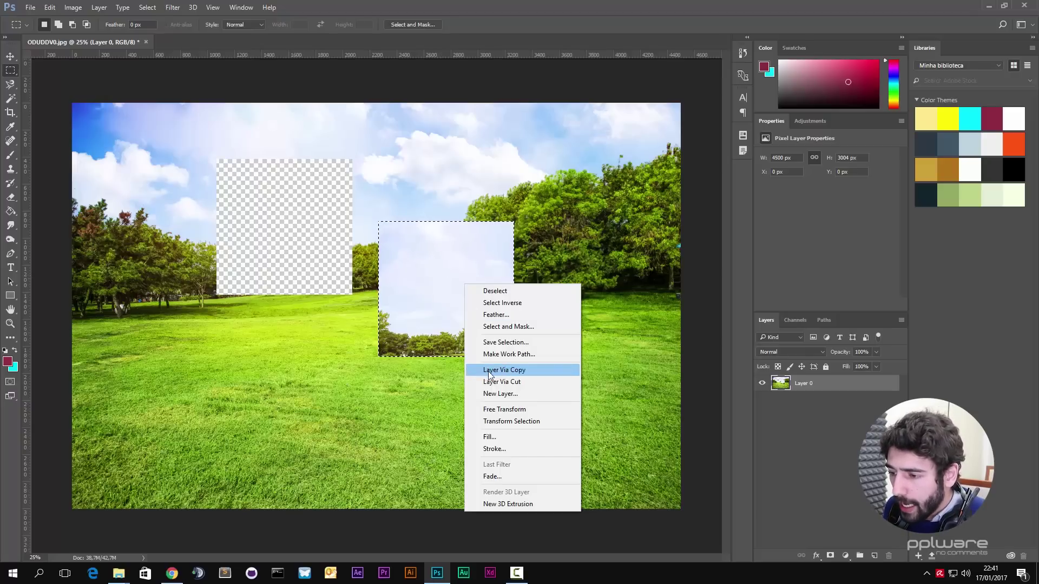
click(530, 374)
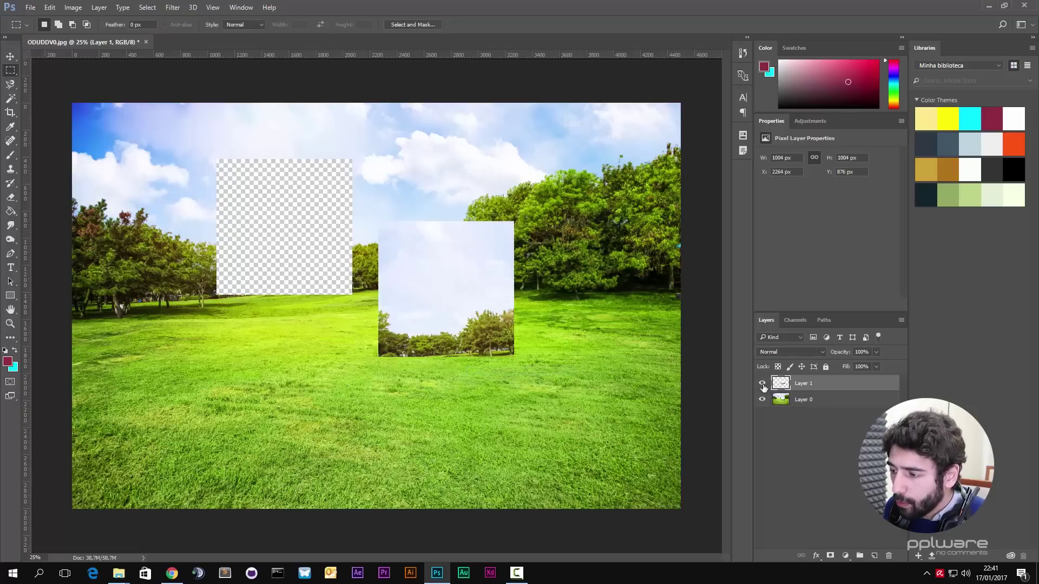
Step: Move the copied sky square onto the grass below the transparent hole with the Move tool
click(11, 58)
drag(404, 290, 172, 380)
drag(260, 373, 310, 366)
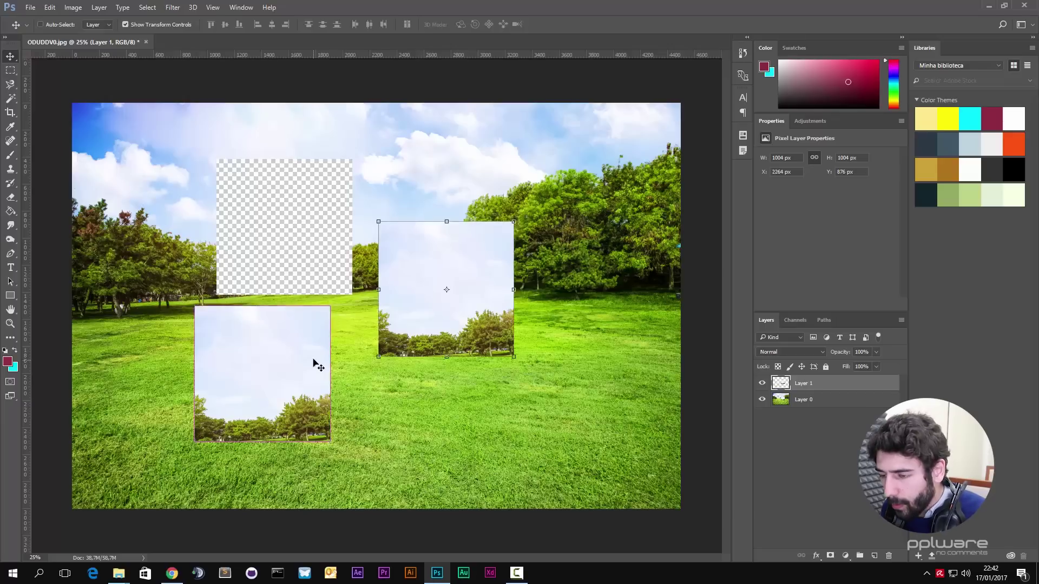
Step: Undo the layer moves, the layer copy and the pixel move, back to the square selection on the intact photo
key(ctrl+alt+z)
key(ctrl+alt+z)
key(ctrl+alt+z)
key(ctrl+alt+z)
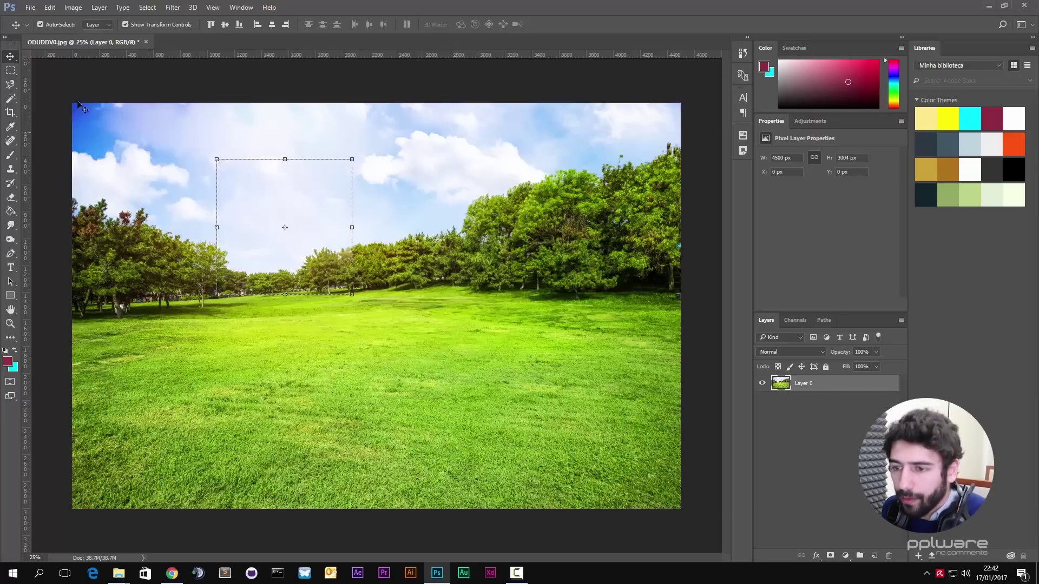
Step: Paint maroon strokes across the square selection and past its edges with the Brush tool
click(10, 71)
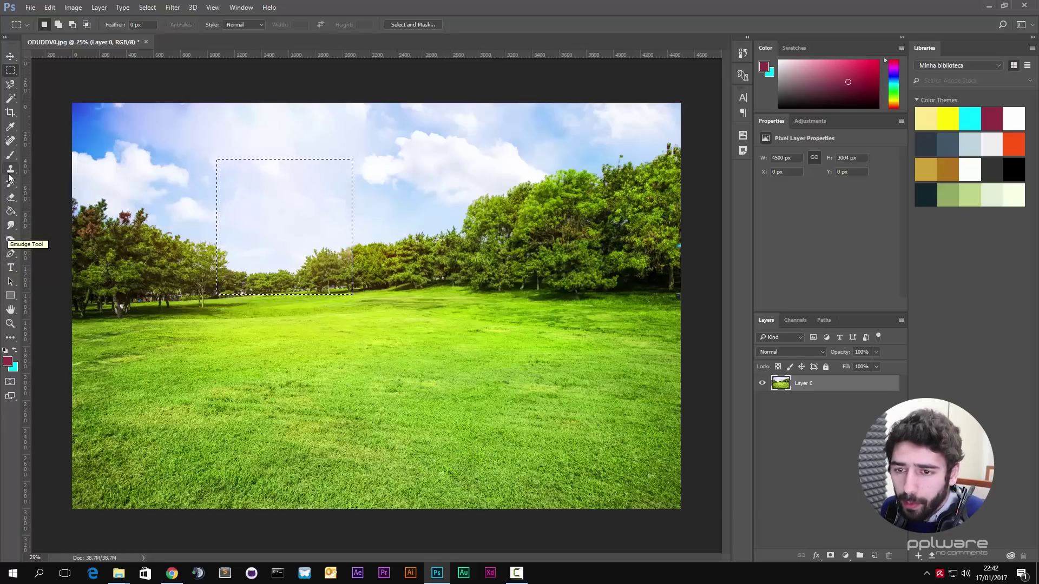
click(10, 155)
mouse_move(323, 220)
mouse_down()
mouse_move(203, 186)
mouse_move(221, 174)
mouse_move(358, 174)
mouse_move(282, 168)
mouse_move(361, 181)
mouse_move(291, 151)
mouse_move(297, 215)
mouse_move(225, 158)
mouse_up()
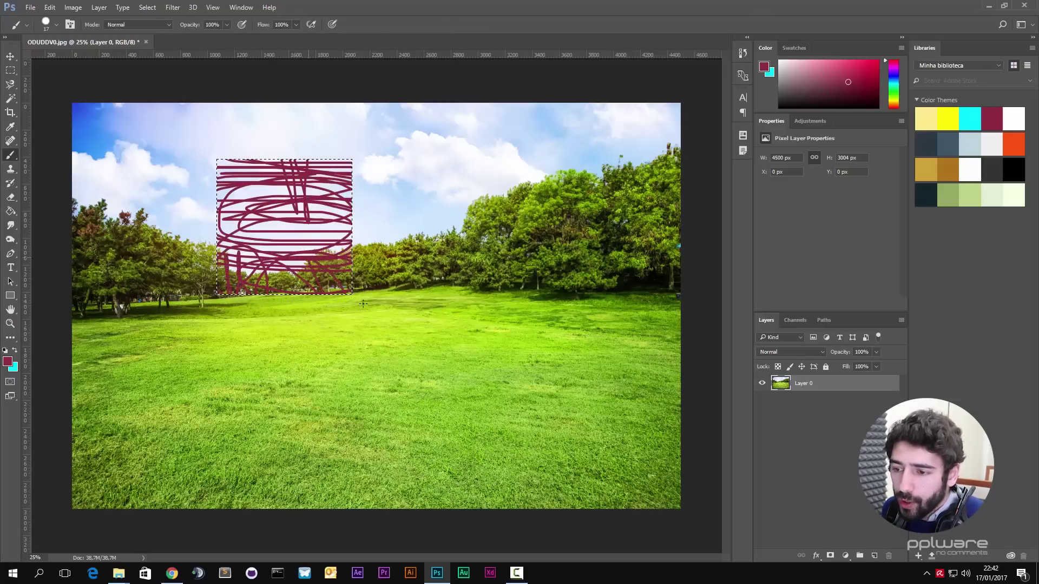
mouse_move(428, 198)
mouse_down()
mouse_move(465, 203)
mouse_move(188, 226)
mouse_move(151, 212)
mouse_move(397, 214)
mouse_move(386, 230)
mouse_move(414, 226)
mouse_move(368, 216)
mouse_move(234, 232)
mouse_up()
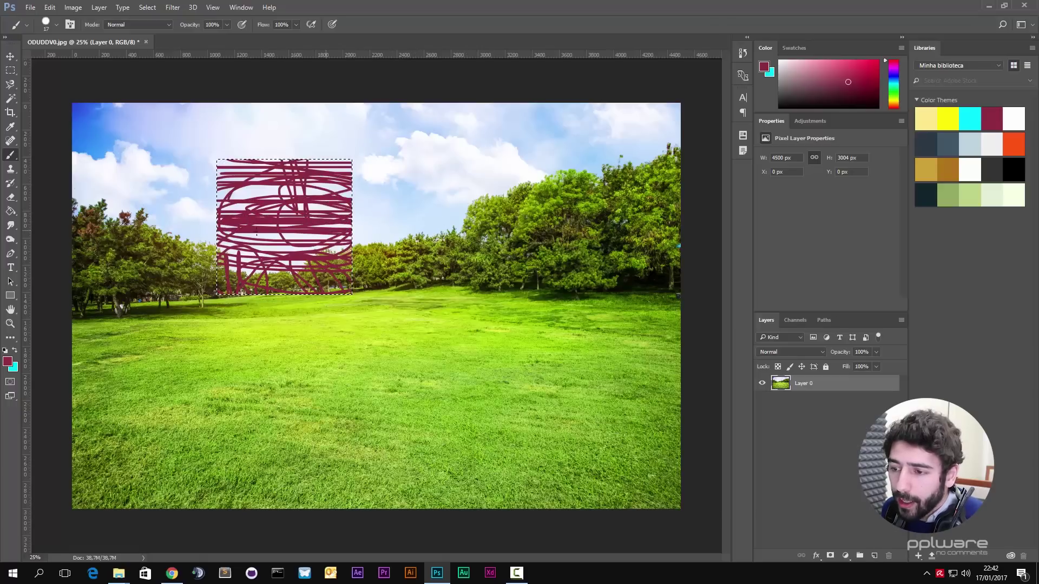
mouse_move(328, 221)
mouse_down()
mouse_move(240, 148)
mouse_move(388, 167)
mouse_move(376, 174)
mouse_move(315, 131)
mouse_move(336, 156)
mouse_move(217, 190)
mouse_move(213, 206)
mouse_move(222, 181)
mouse_move(148, 172)
mouse_move(263, 161)
mouse_move(327, 217)
mouse_move(320, 249)
mouse_up()
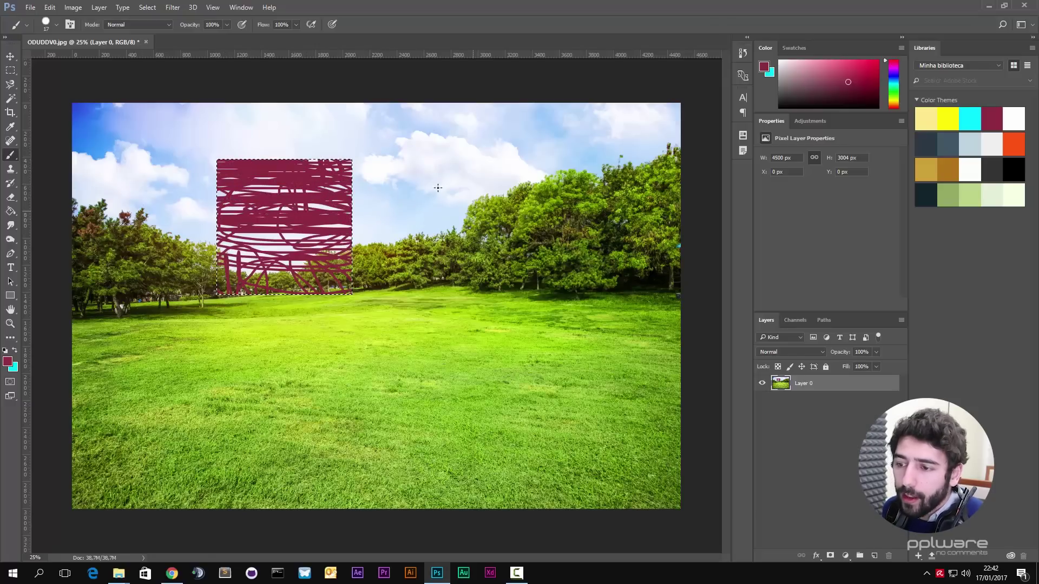
Step: Remove the brush strokes and the old selection, and make a new rectangular marquee selection over the sky and treeline
click(10, 70)
click(203, 142)
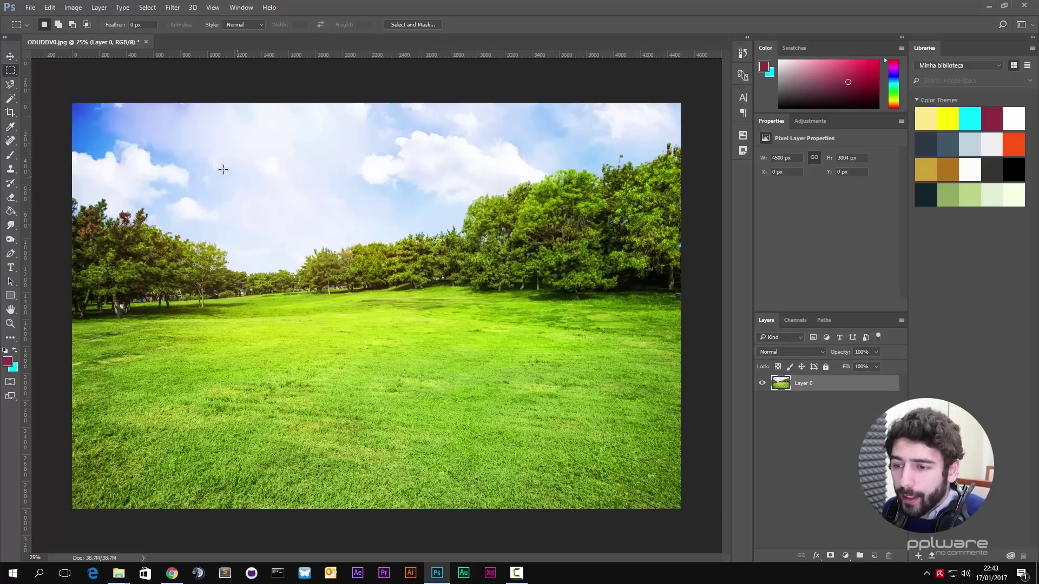
drag(222, 169, 335, 305)
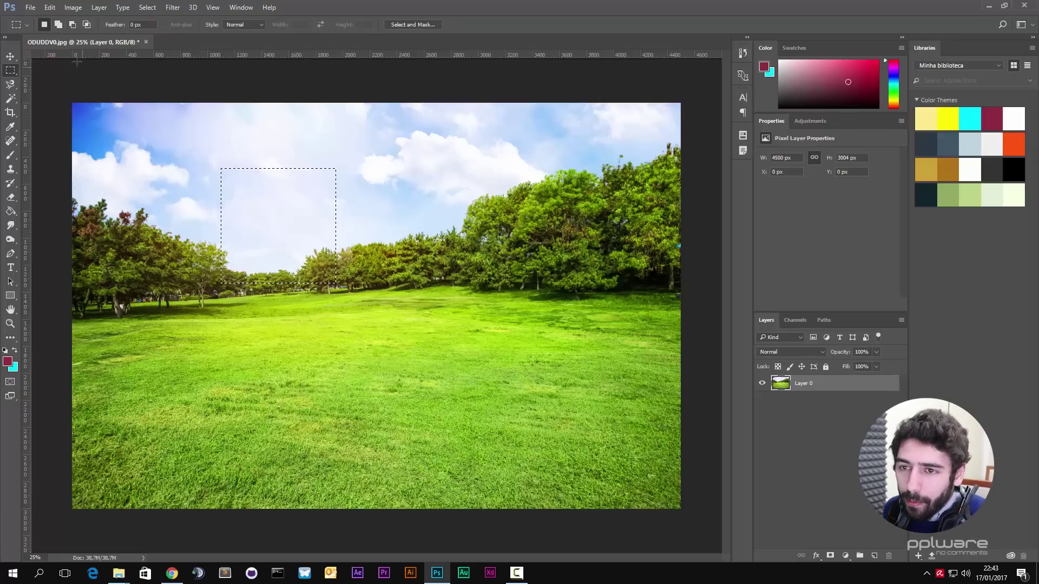
Step: Extend the selection with seven overlapping rectangles in add mode, and subtract a small rectangle near its upper-right edge
click(59, 24)
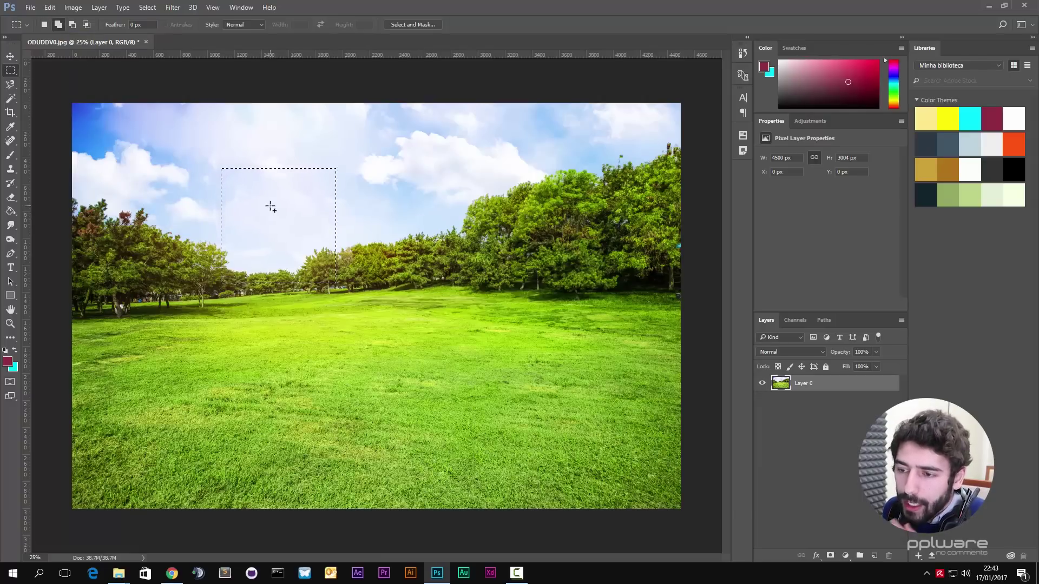
drag(269, 212, 416, 375)
drag(374, 290, 449, 399)
drag(343, 188, 430, 267)
drag(294, 156, 389, 252)
drag(231, 145, 337, 242)
drag(154, 171, 305, 317)
drag(211, 290, 264, 374)
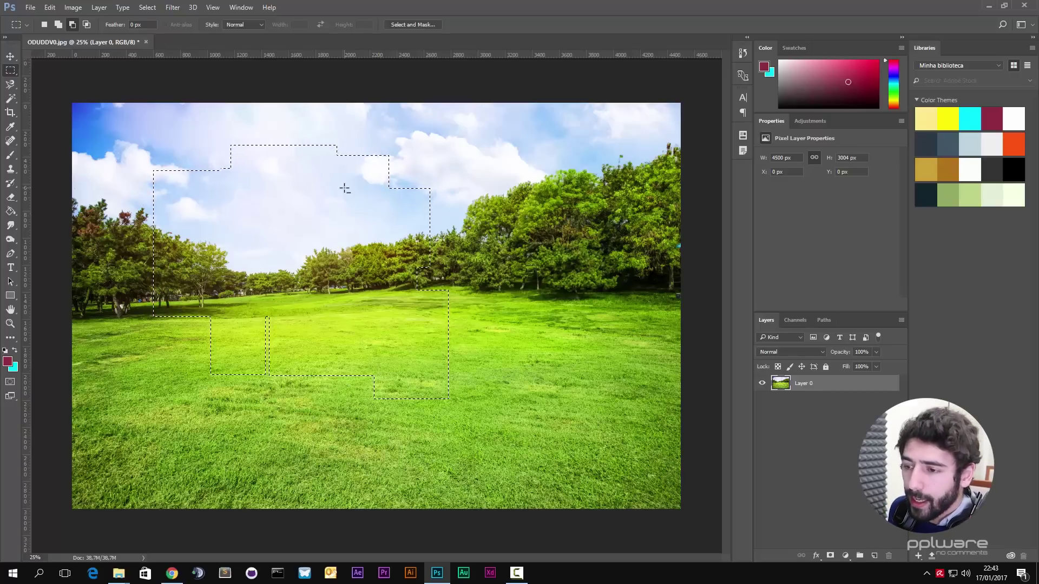
drag(439, 222, 462, 236)
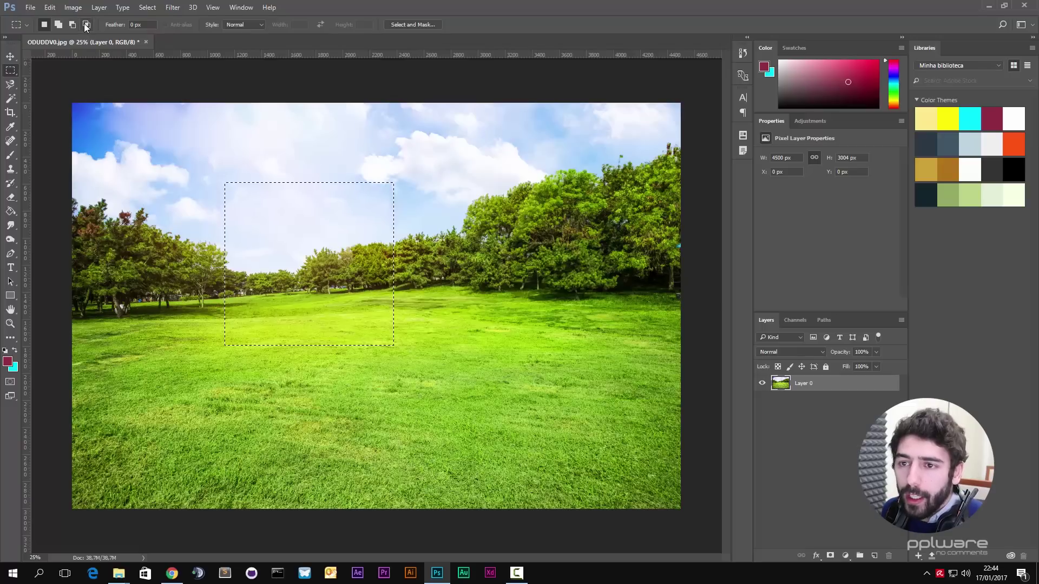
Step: Intersect the square selection with a rectangle overlapping its lower-right part, and replace the result with a fresh rectangular selection over the treeline
click(86, 25)
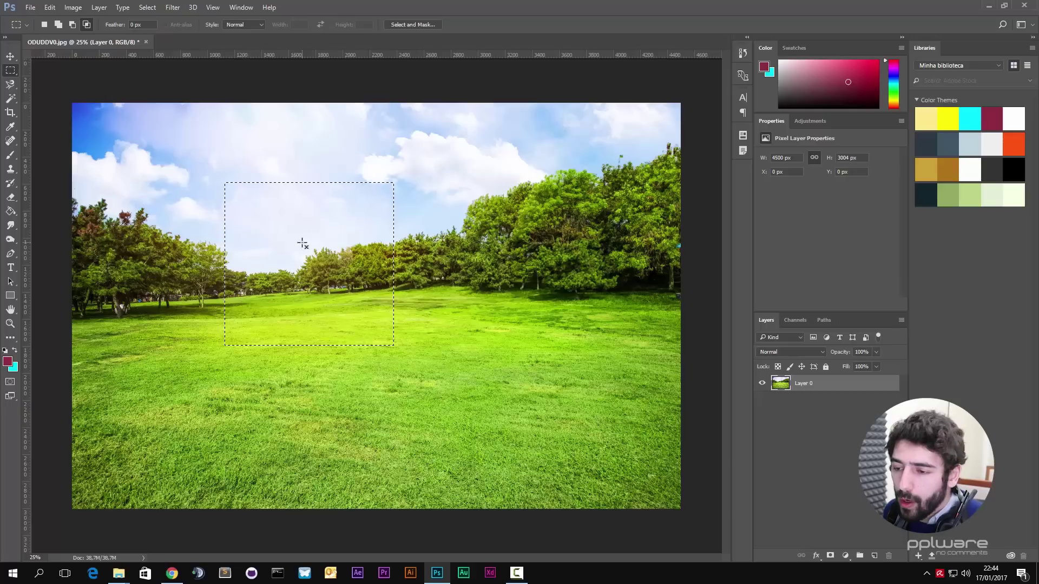
drag(473, 396, 266, 220)
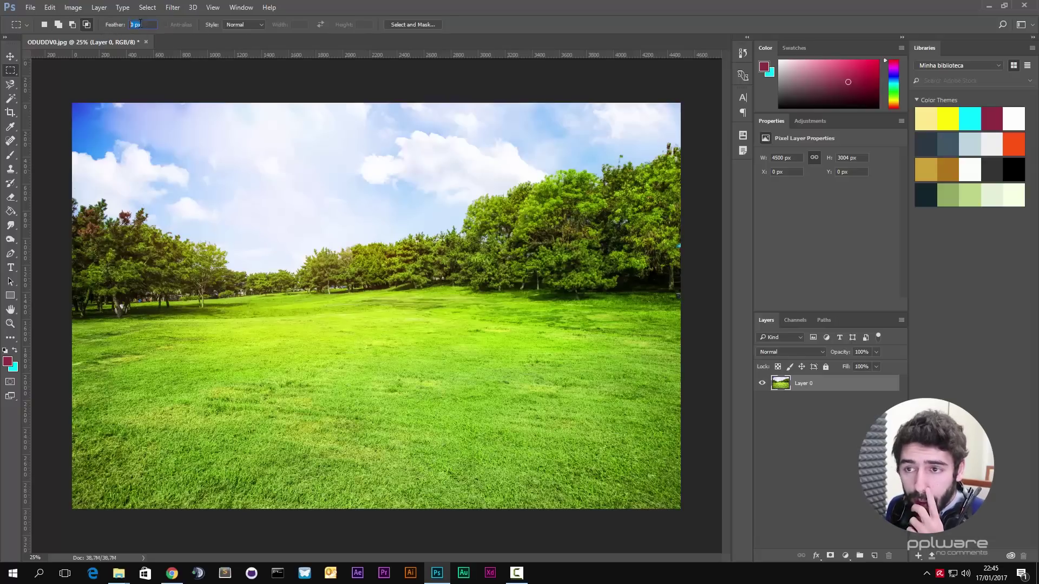
drag(271, 184, 404, 317)
key(ctrl+d)
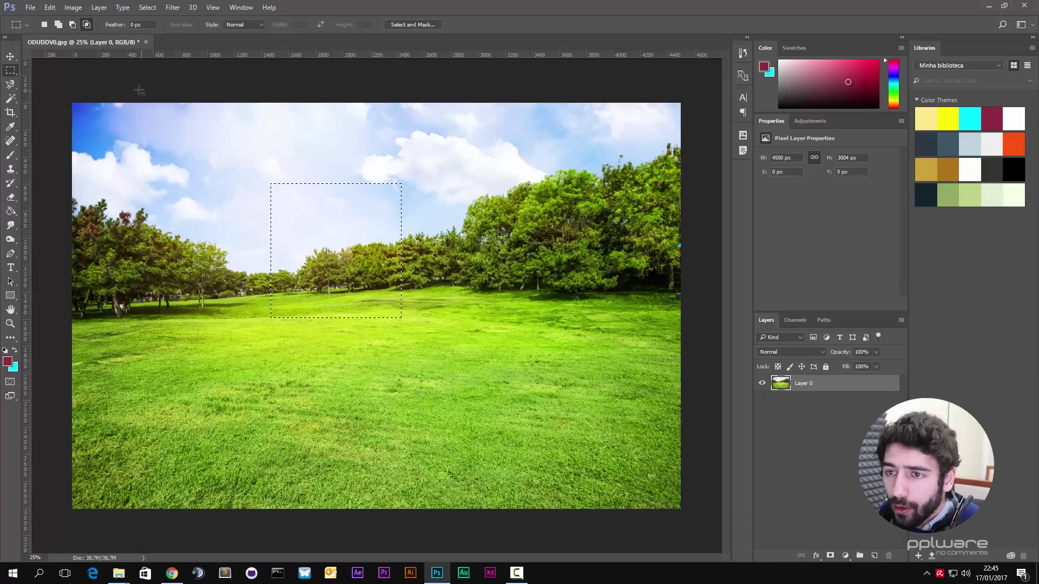
Step: Set the marquee feather to 50 px and make a new rectangular selection spanning the central sky, treeline and grass
click(139, 24)
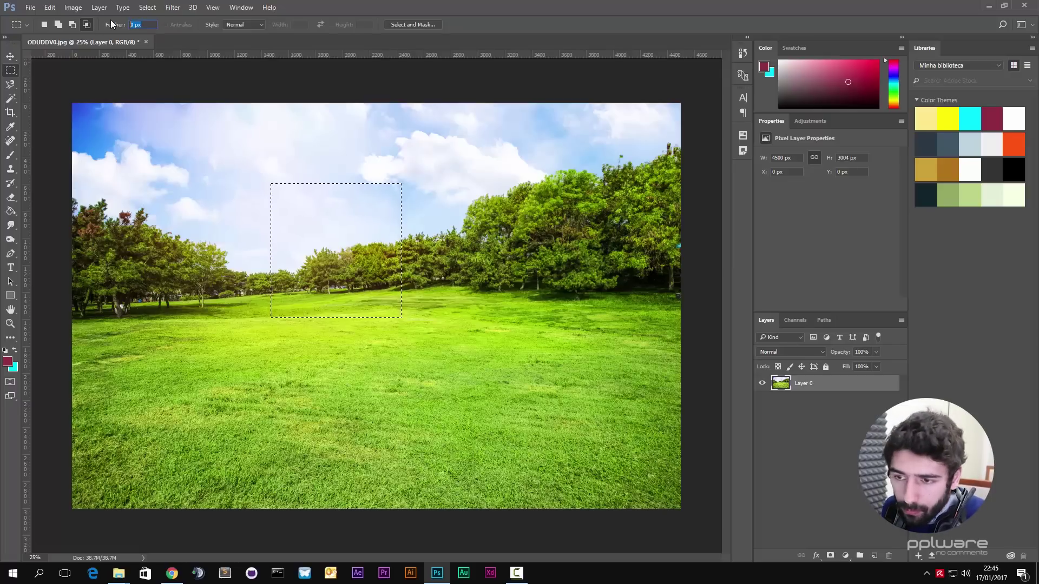
click(169, 159)
drag(145, 25, 7, 4)
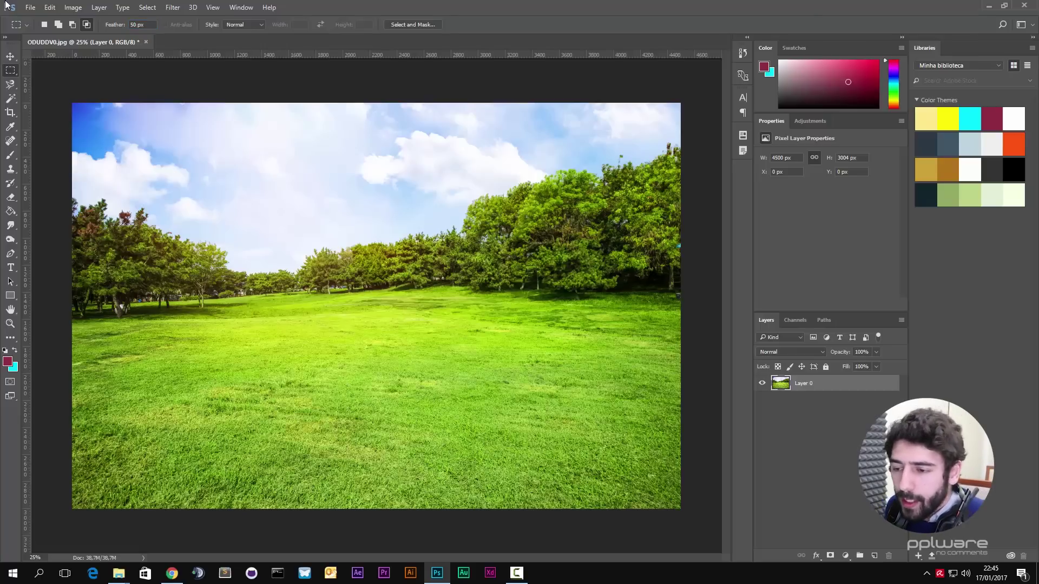
drag(249, 176, 422, 327)
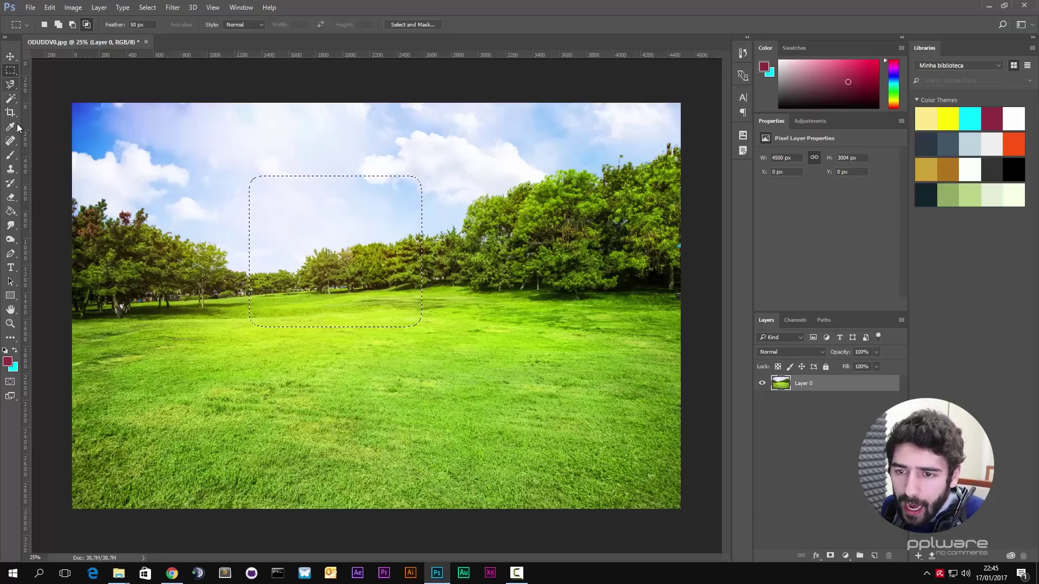
Step: Paint maroon Brush strokes across the upper-left edge of the feathered selection, and remove the strokes together with the selection
click(11, 156)
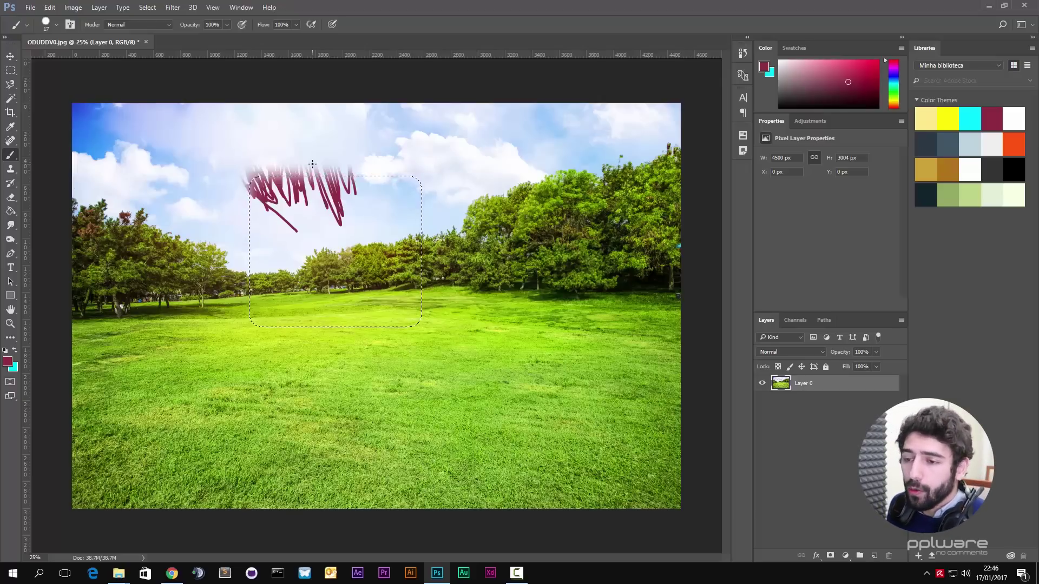
click(13, 74)
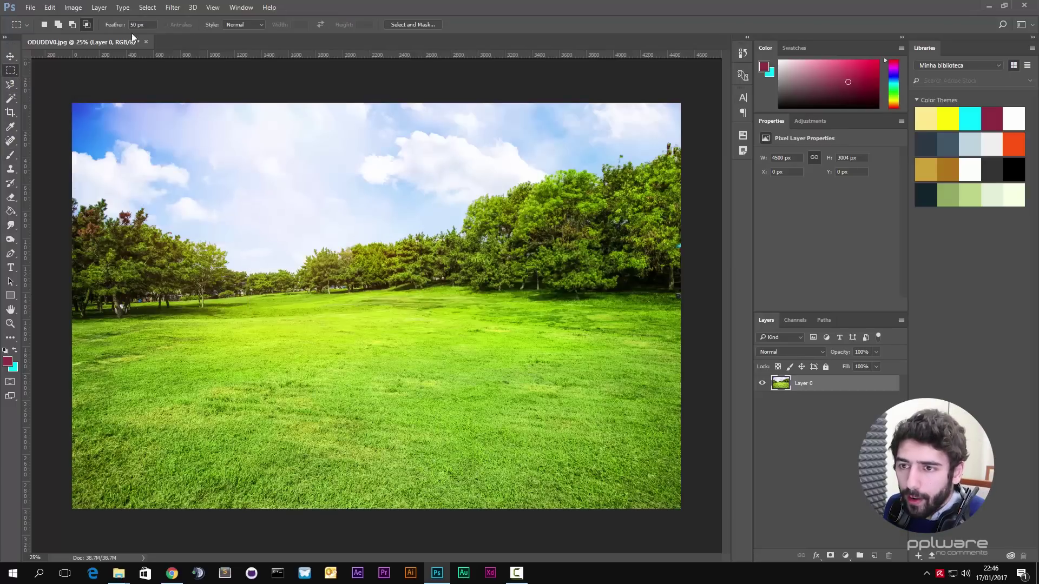
Step: Reset the marquee feather to 0 px and make a hard-edged rectangular selection over the central sky and treeline
click(136, 24)
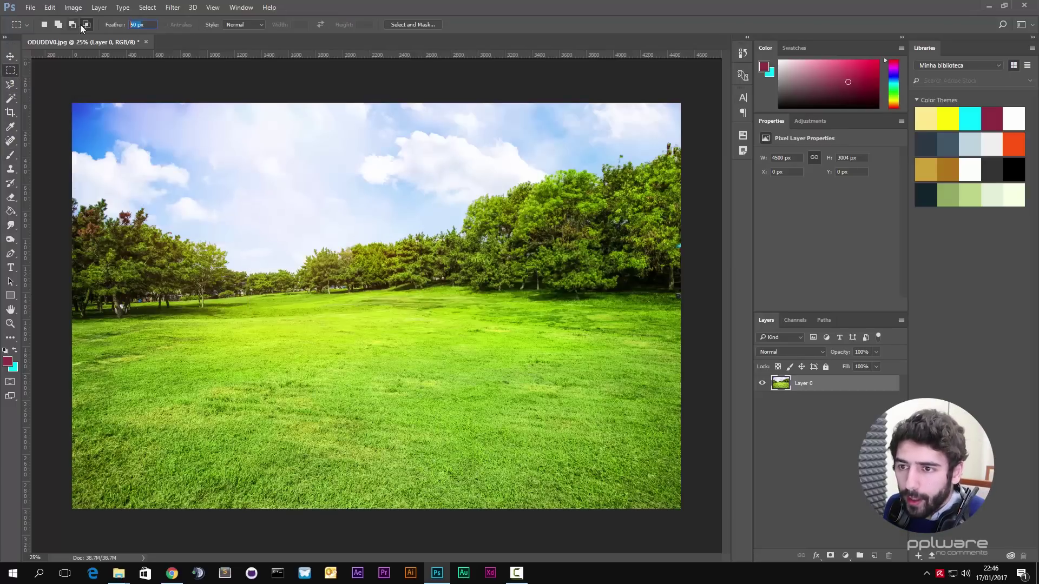
text(0)
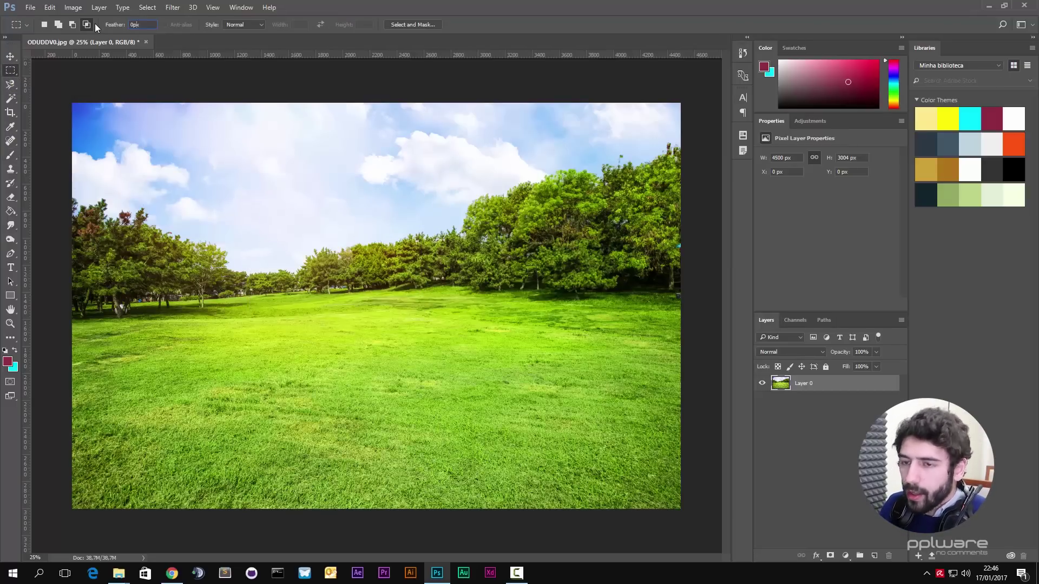
drag(289, 184, 464, 325)
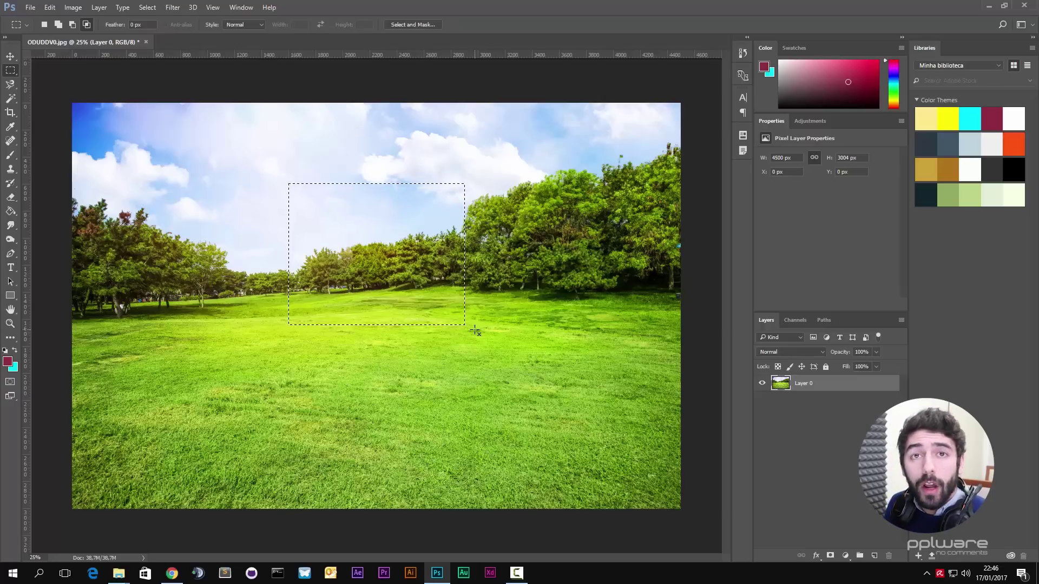
Step: Feather the existing rectangular selection with a radius of 50 pixels and paint a Brush stroke across its upper part
right_click(390, 265)
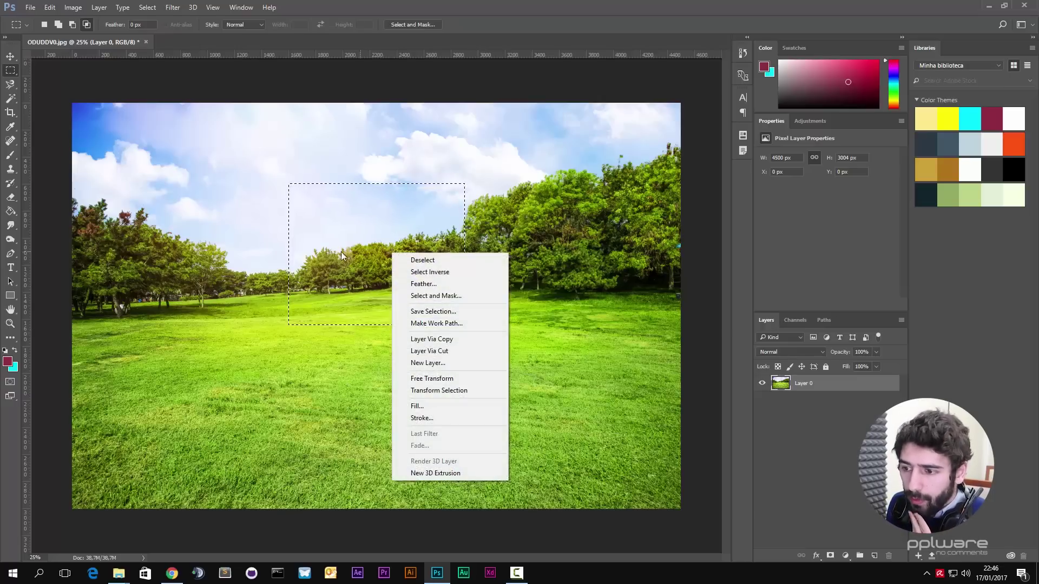
click(412, 285)
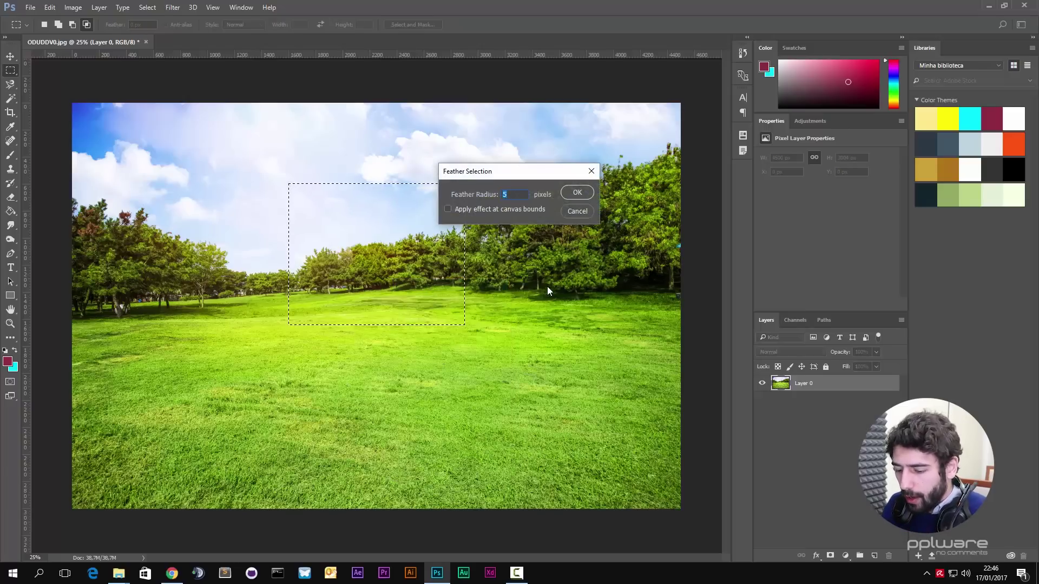
text(50)
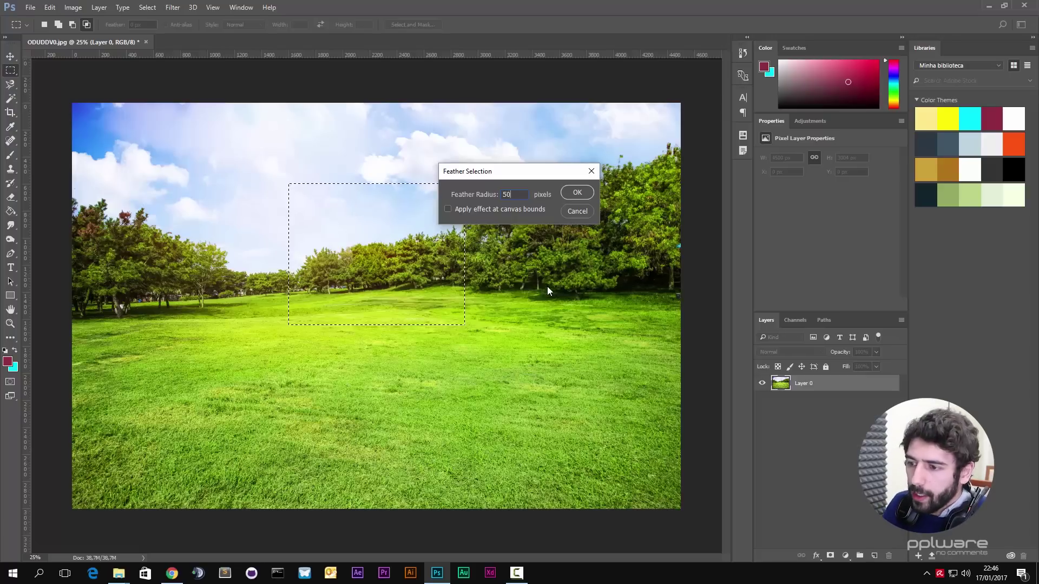
key(Return)
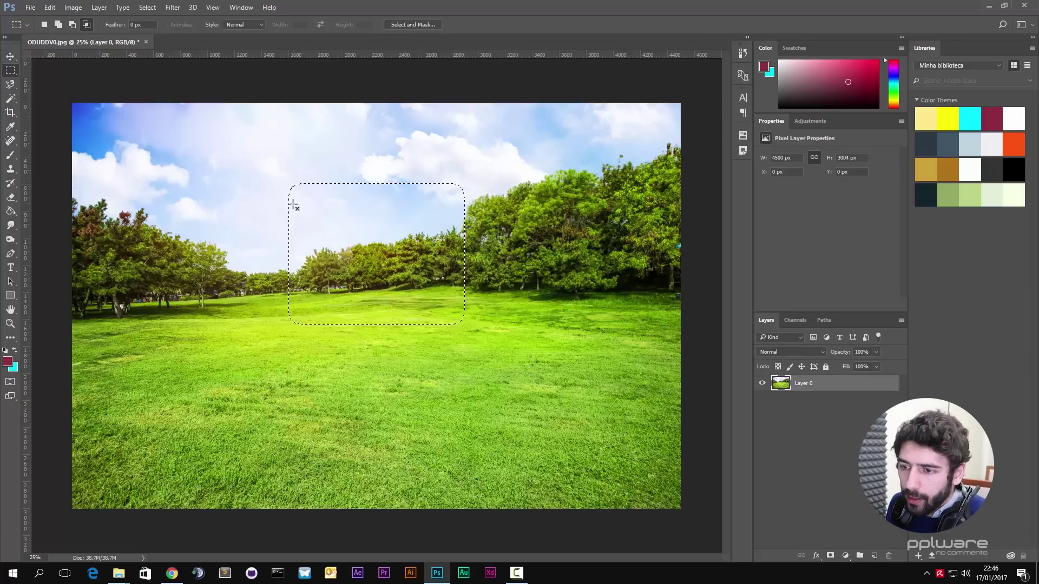
click(10, 155)
mouse_move(319, 213)
mouse_down()
mouse_move(292, 175)
mouse_move(313, 162)
mouse_move(464, 184)
mouse_up()
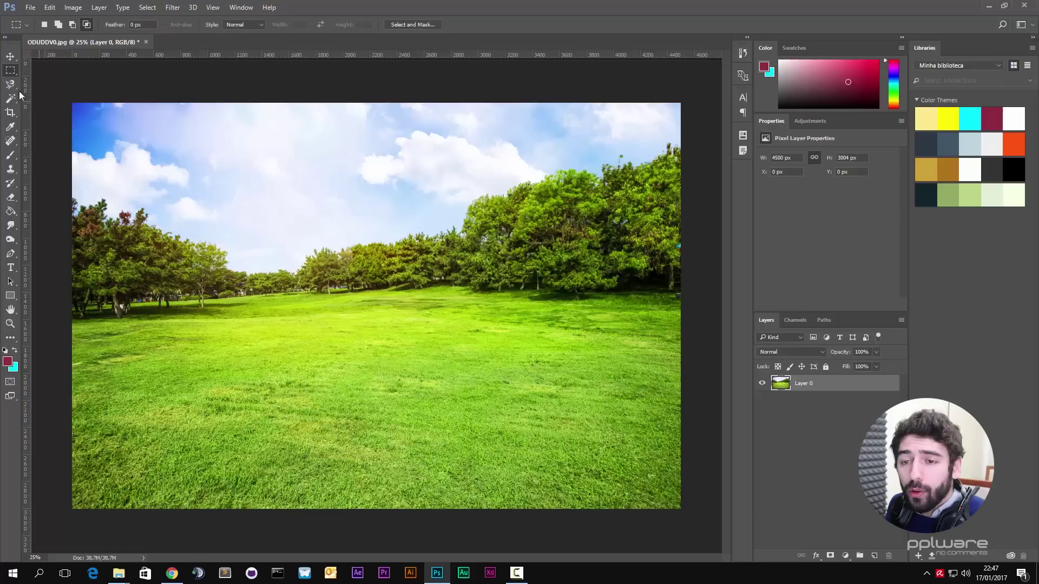
Step: Make a circular selection over the central sky, treeline and grass with the Elliptical Marquee tool
right_click(12, 71)
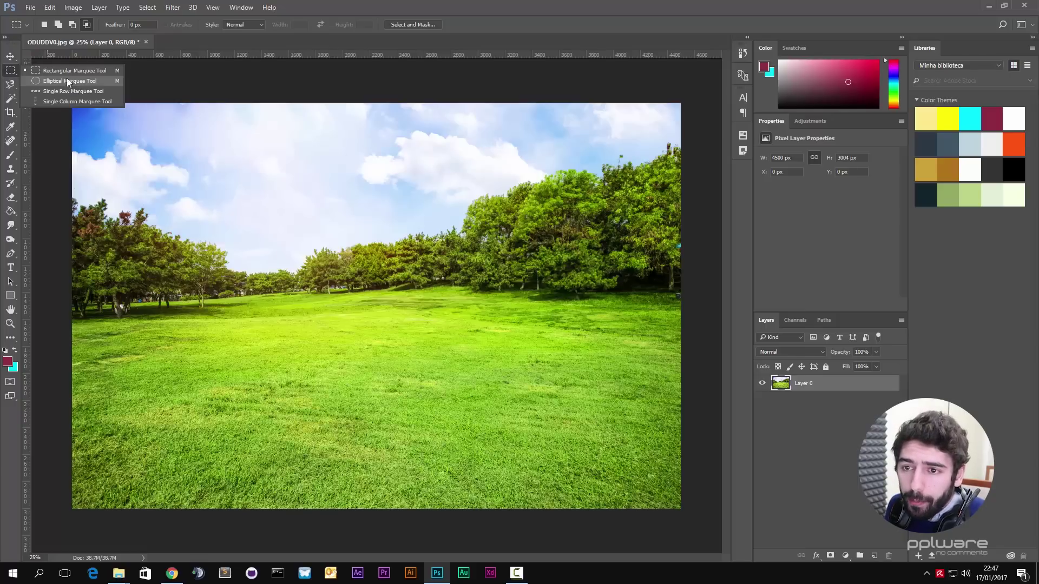
click(72, 82)
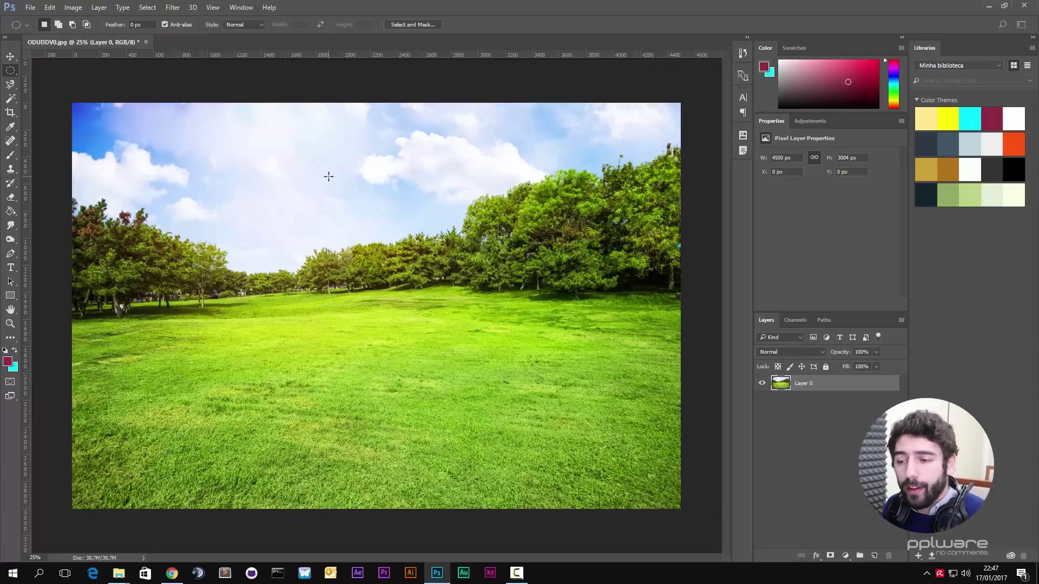
drag(254, 174, 460, 360)
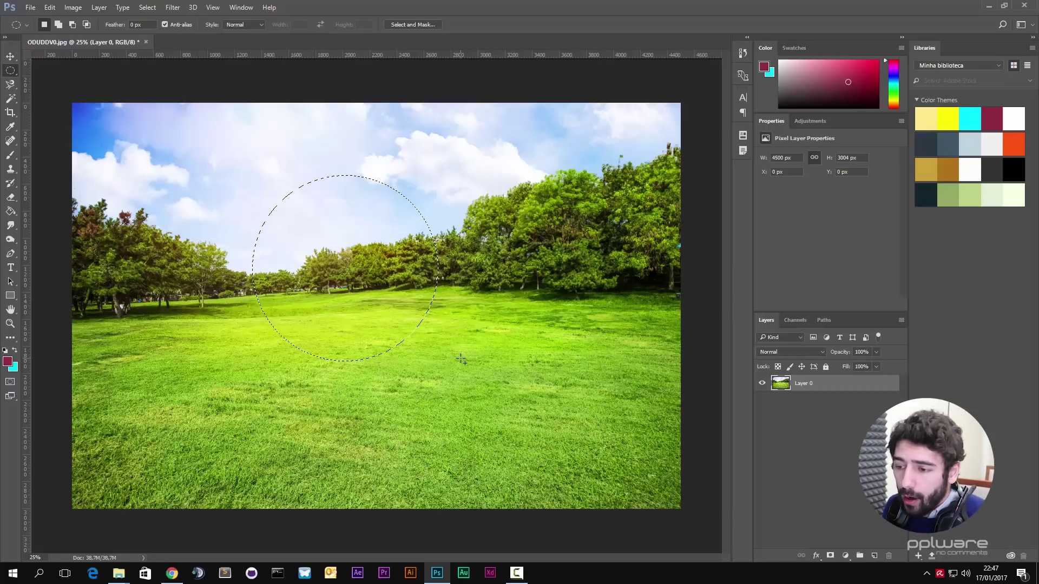
Step: Move the circular area's pixels down and to the right, undo the move, and clear the selection
ctrl+drag(328, 280, 426, 330)
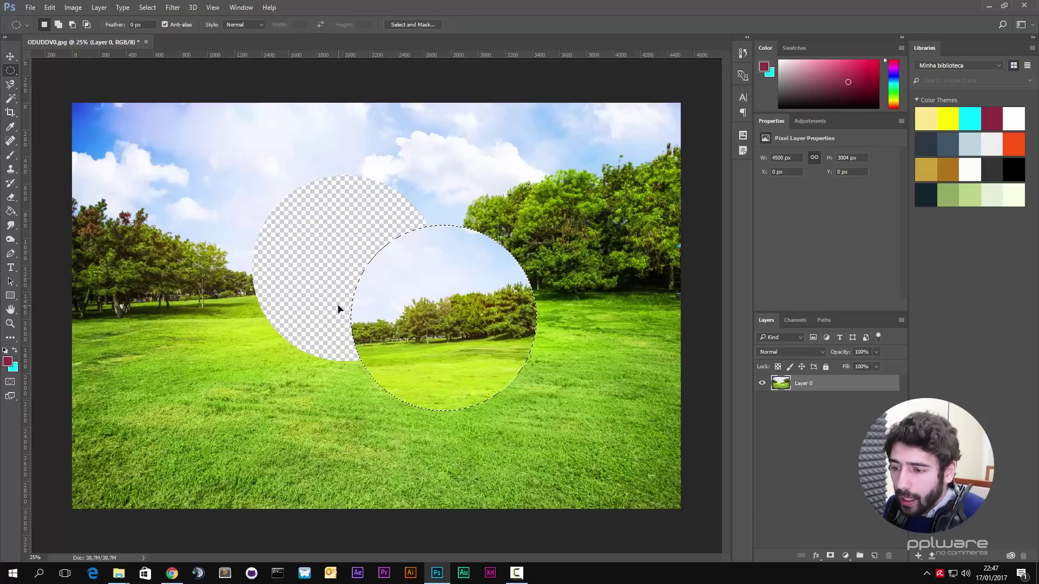
key(ctrl+z)
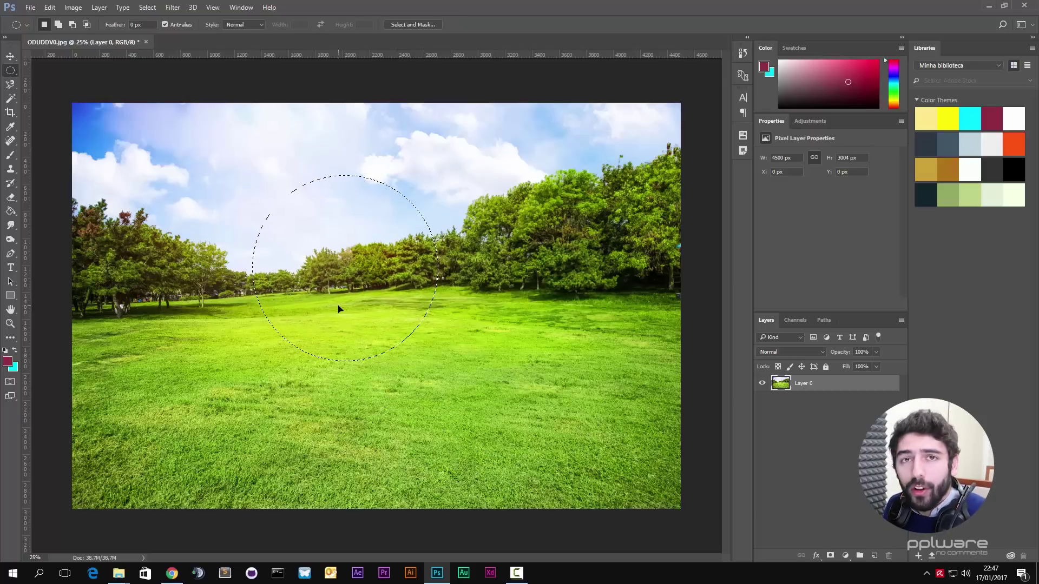
click(174, 160)
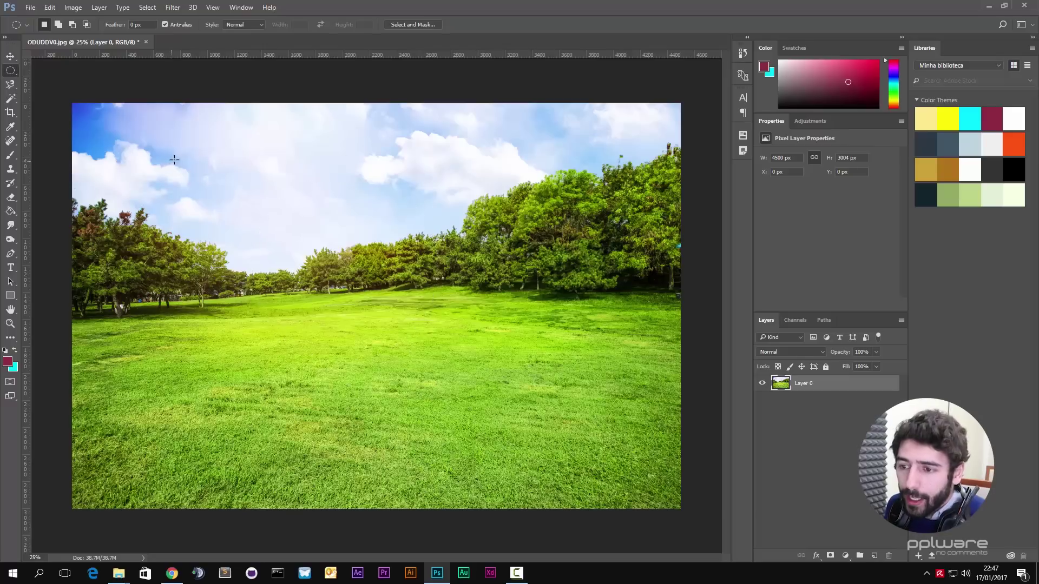
Step: Select a one-pixel-high row across the whole photo, just above the central treeline, with the Single Row Marquee tool
right_click(12, 70)
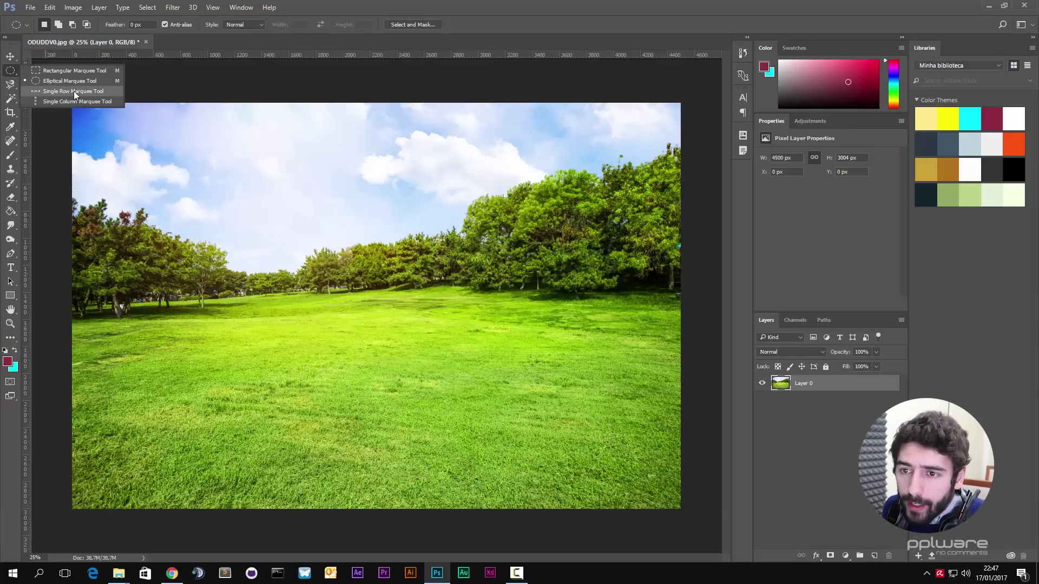
click(85, 92)
click(208, 235)
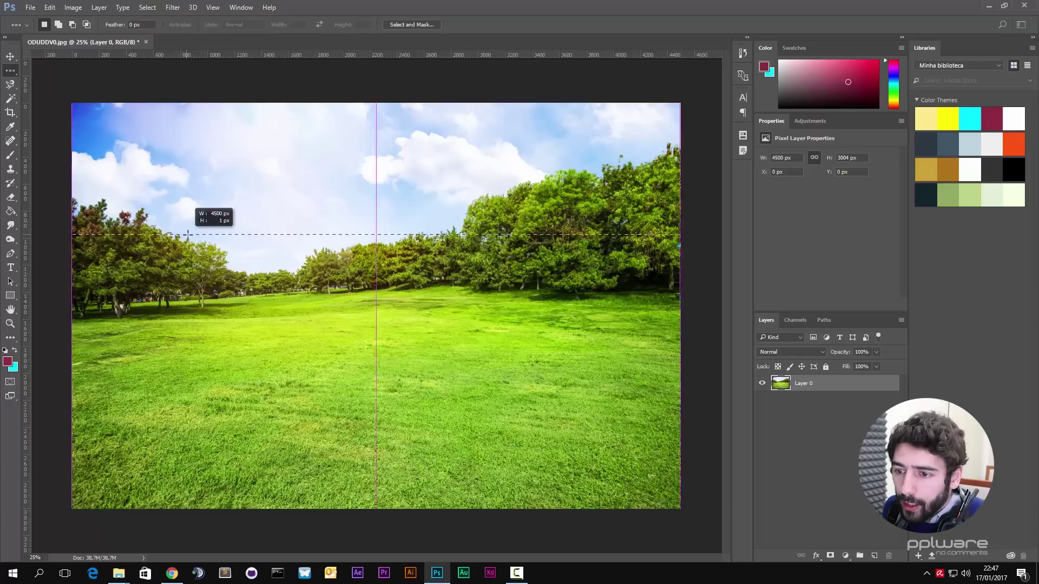
Step: Examine the thickness of the single-row selection at pixel level, at 3200% magnification
click(11, 325)
click(272, 240)
click(272, 239)
click(277, 231)
click(278, 230)
click(279, 232)
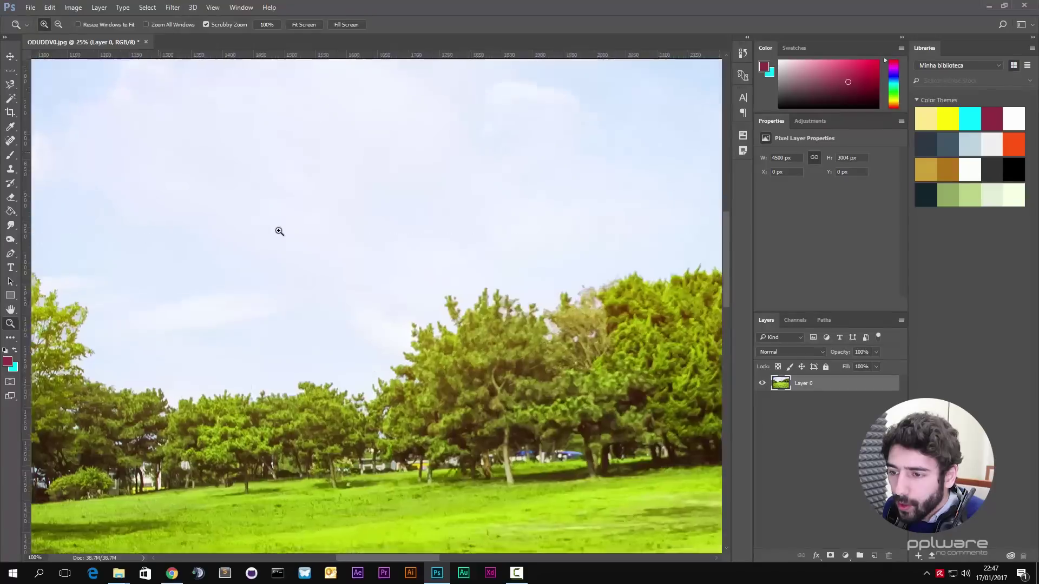
click(281, 236)
click(283, 242)
click(284, 252)
click(285, 249)
click(285, 249)
click(285, 249)
click(285, 249)
click(285, 249)
click(286, 248)
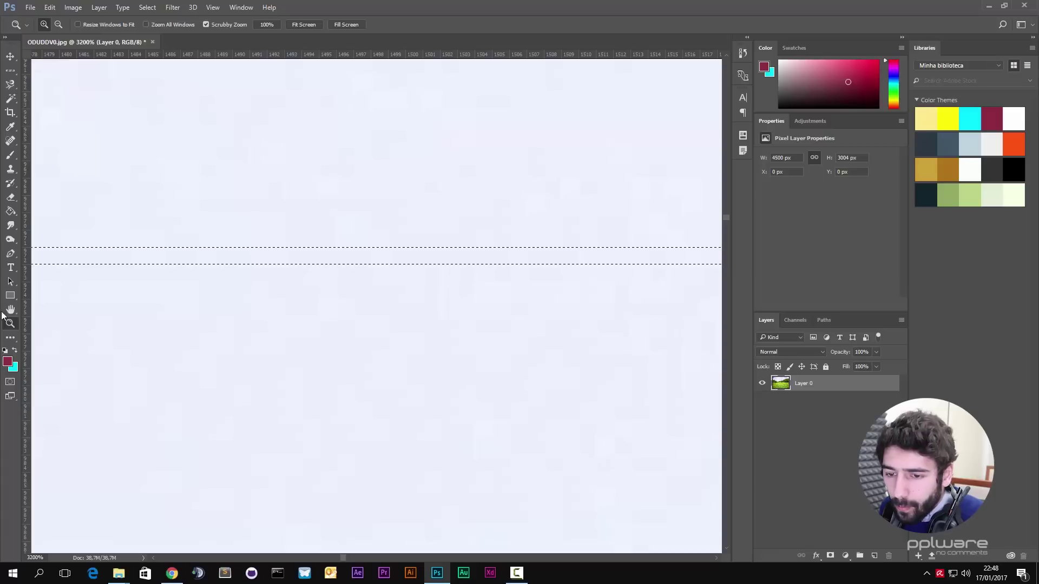
alt+click(280, 255)
alt+click(280, 255)
alt+click(281, 255)
alt+click(280, 255)
alt+click(280, 255)
alt+click(280, 255)
alt+click(281, 254)
alt+click(281, 254)
alt+click(281, 254)
alt+click(282, 254)
alt+click(282, 254)
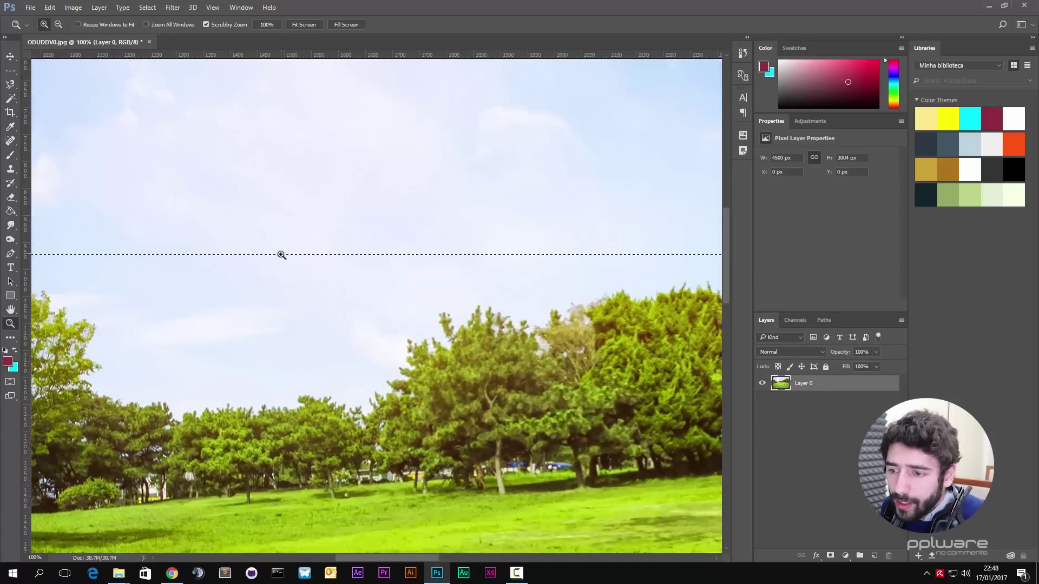
alt+click(281, 254)
alt+click(281, 256)
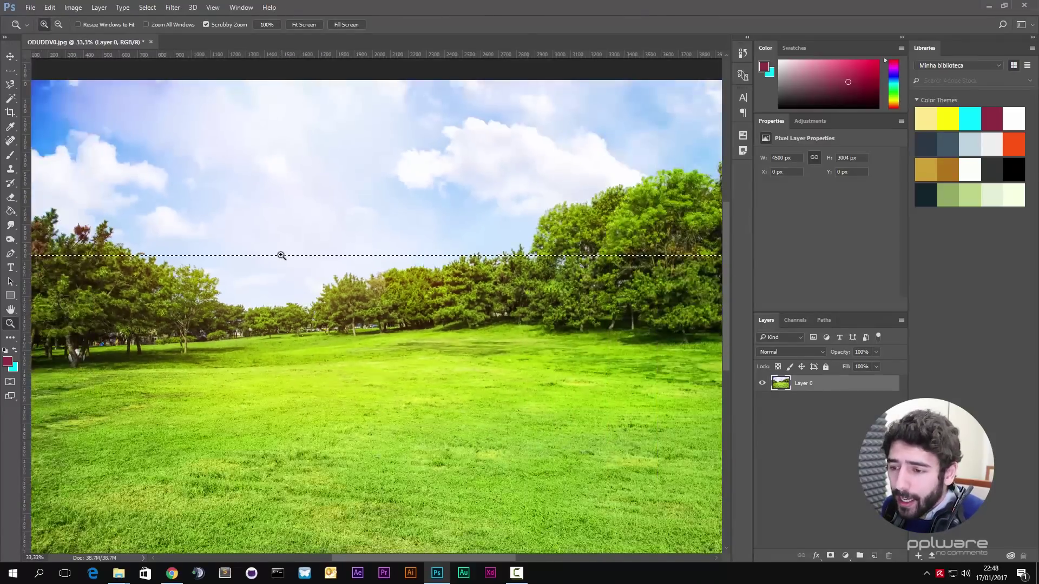
alt+click(282, 255)
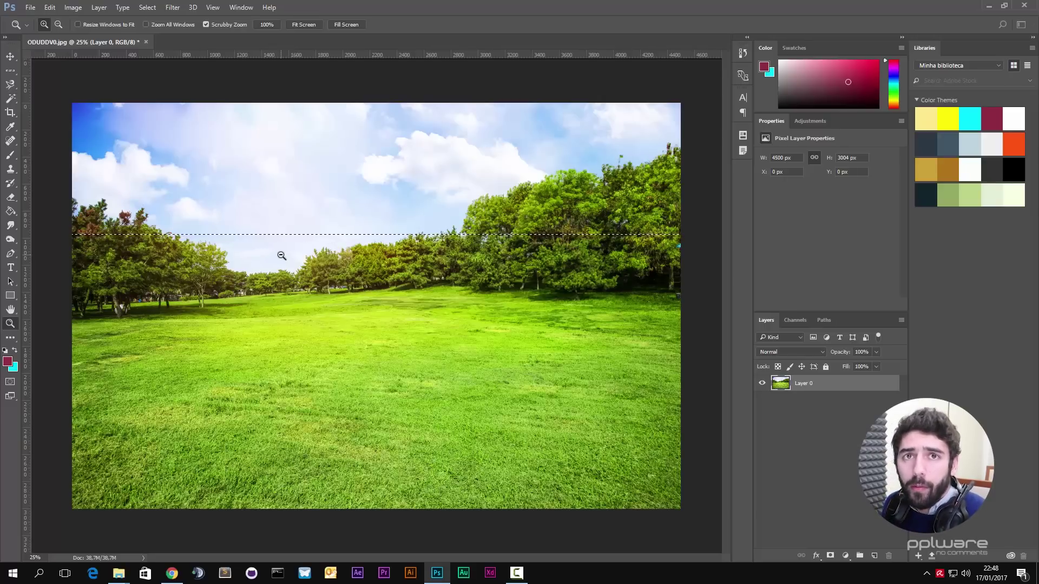
Step: Fill the single-row selection with the maroon foreground colour using the Paint Bucket tool
click(248, 251)
click(250, 241)
click(250, 236)
click(250, 229)
click(250, 226)
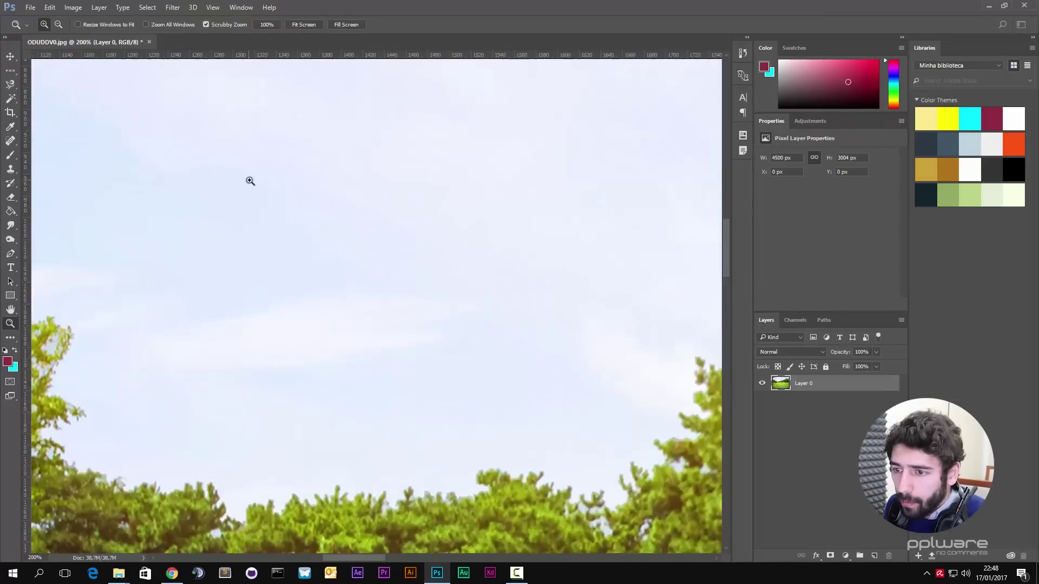
click(251, 182)
click(253, 183)
click(254, 186)
click(254, 187)
click(11, 211)
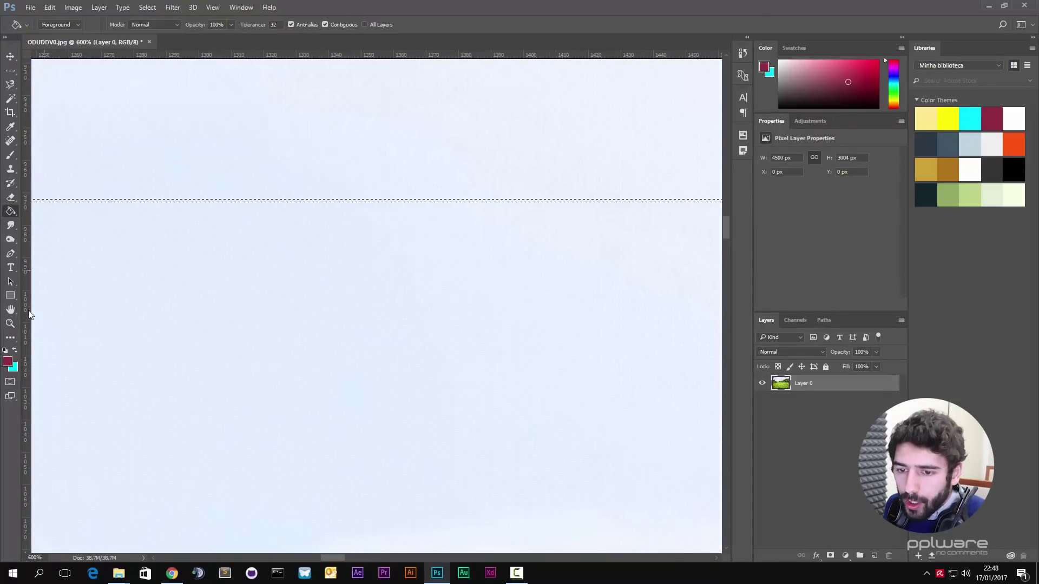
click(180, 202)
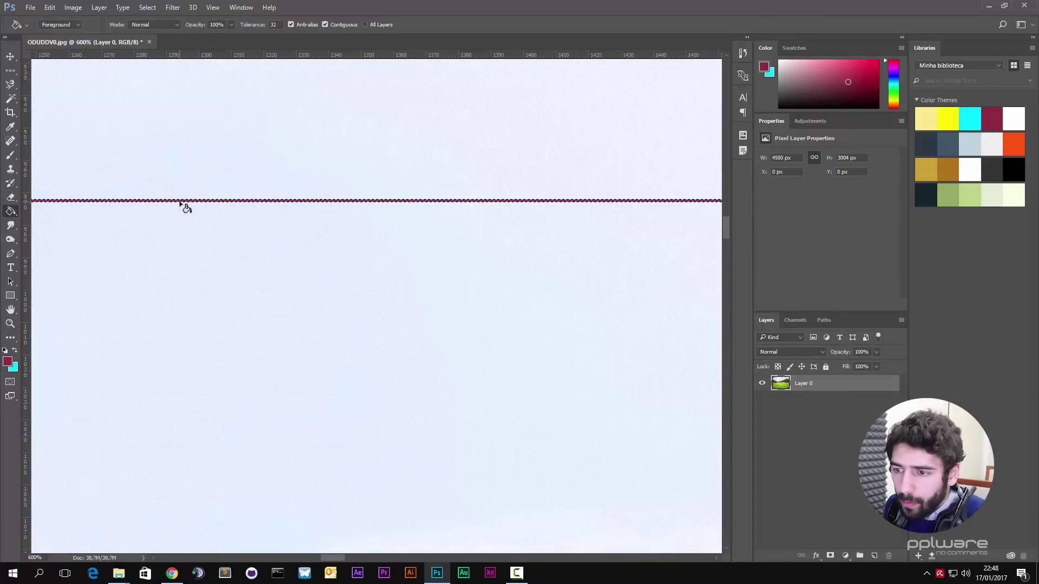
Step: Sample the pale sky colour below the row as the foreground colour, and view the filled row at 50% magnification
alt+click(263, 236)
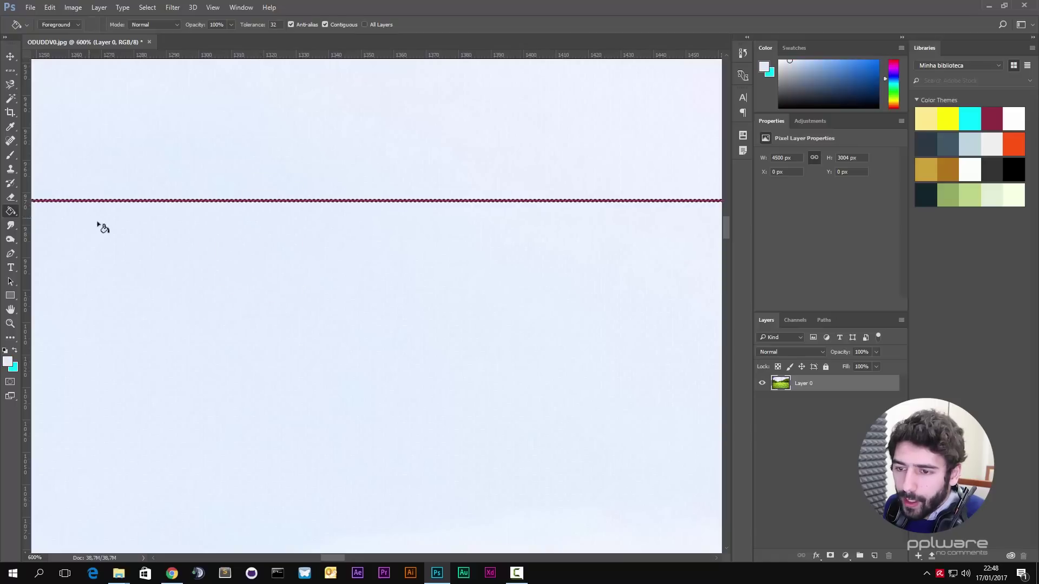
click(11, 310)
click(11, 323)
alt+click(415, 204)
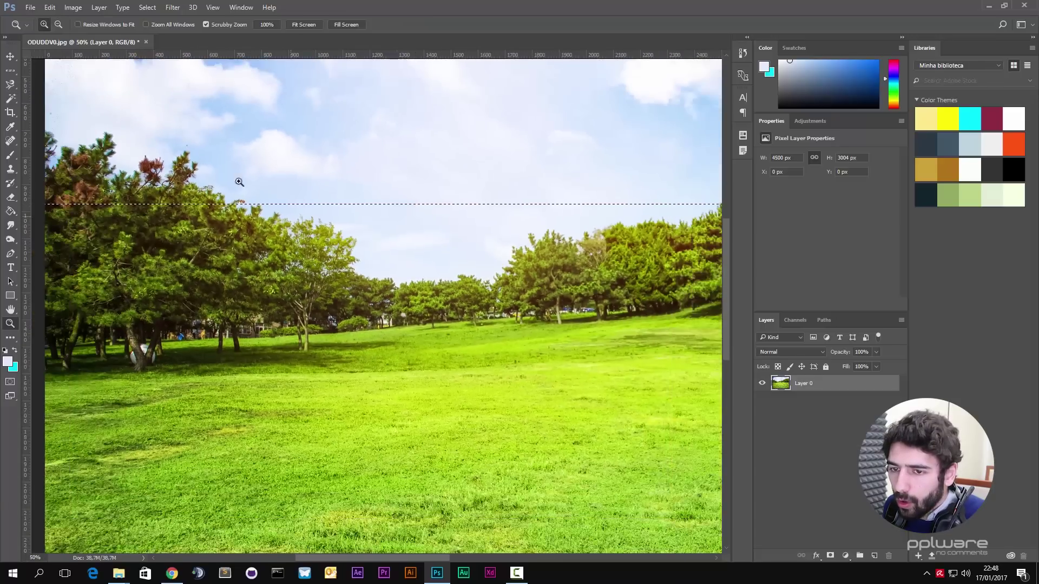
Step: Select a one-pixel-wide column through the white cloud above the left trees with the Single Column Marquee tool
click(10, 70)
right_click(11, 71)
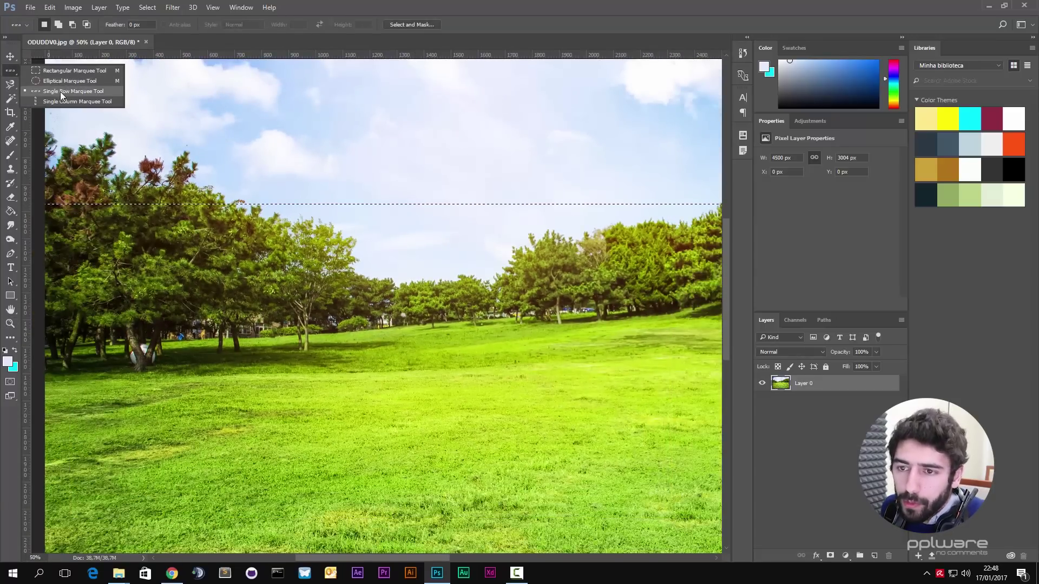
click(68, 101)
click(276, 153)
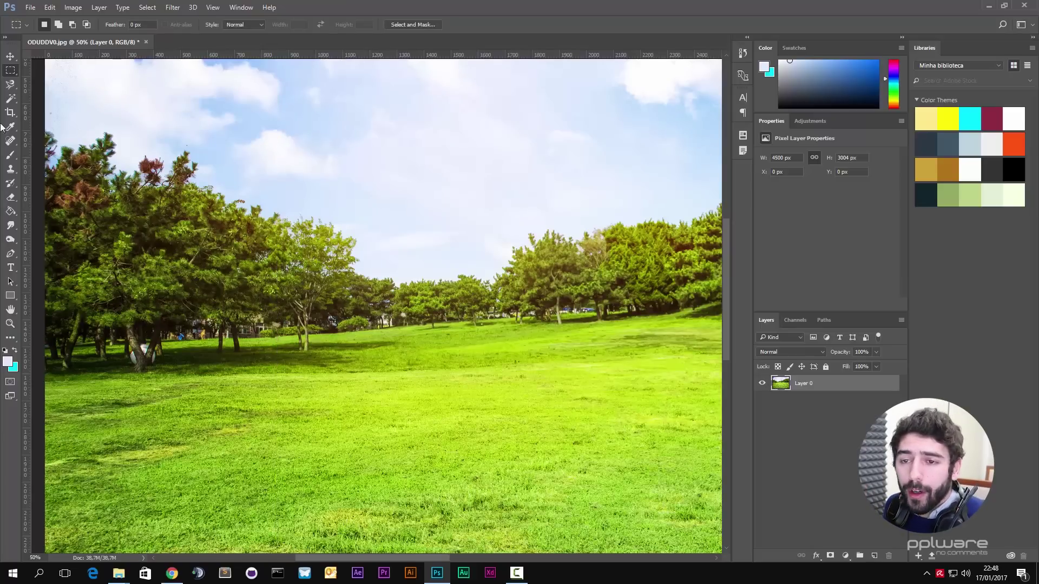
Step: Draw a wavy freehand selection from the sky into the central treeline with the Lasso tool
click(10, 85)
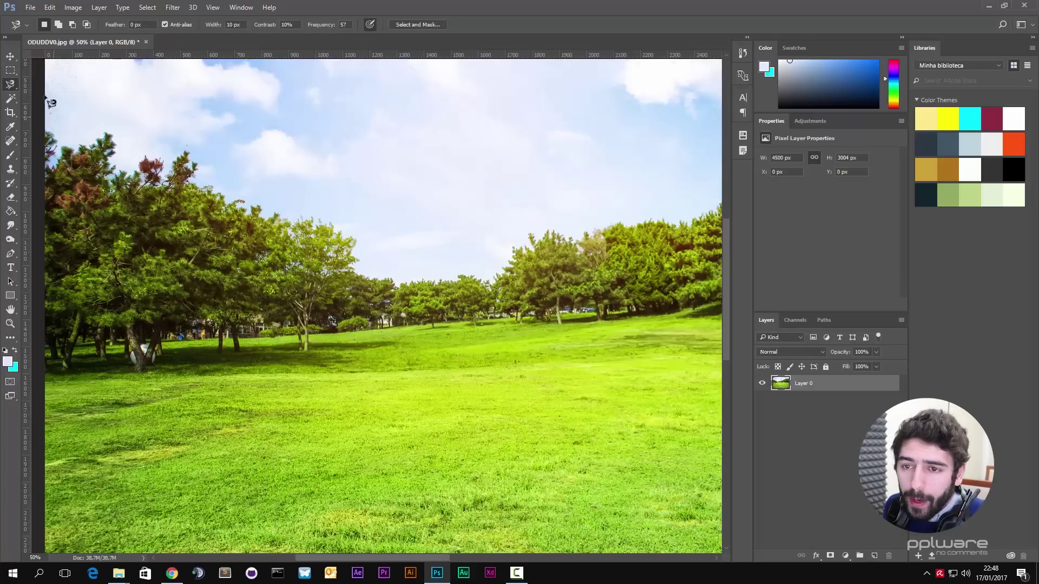
right_click(9, 87)
click(43, 86)
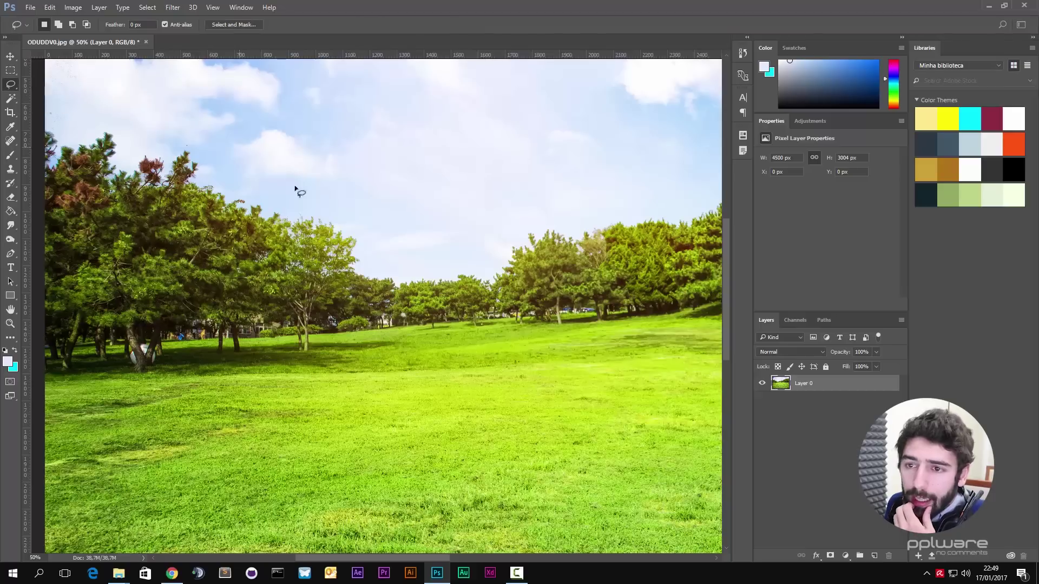
right_click(11, 86)
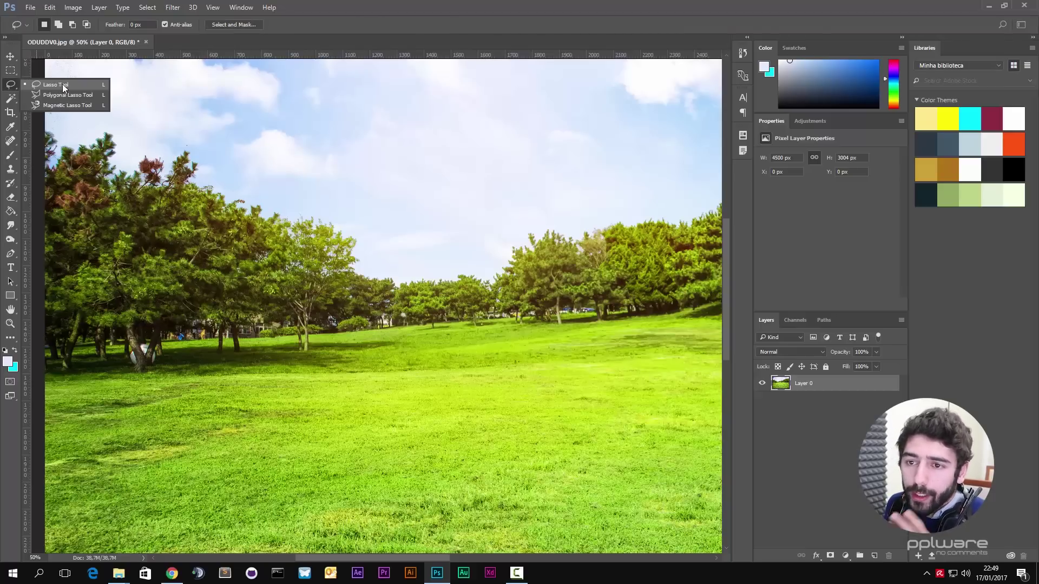
click(64, 86)
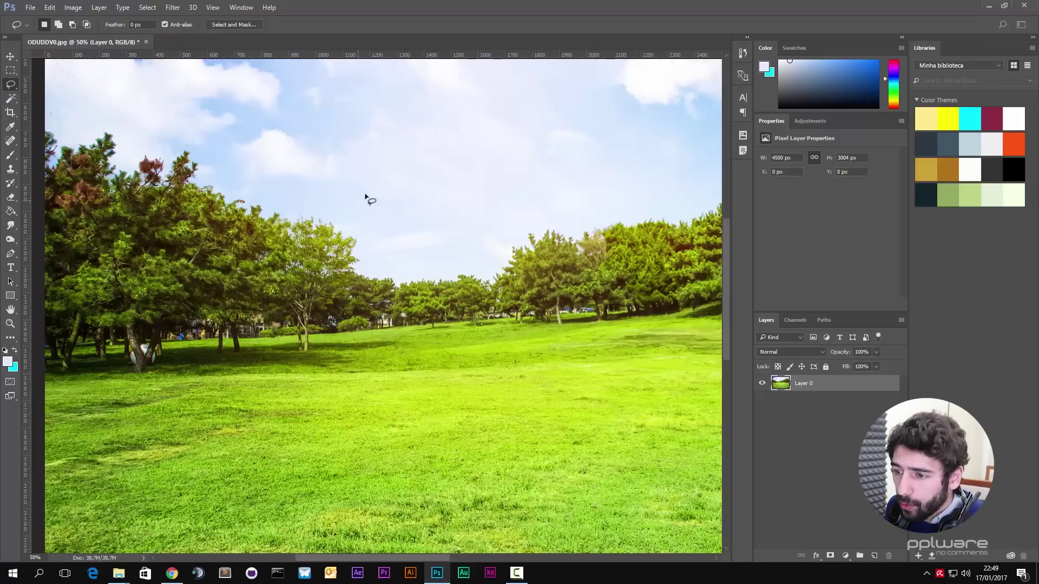
mouse_move(371, 212)
mouse_down()
mouse_move(383, 147)
mouse_move(490, 185)
mouse_move(438, 239)
mouse_move(373, 214)
mouse_move(400, 219)
mouse_up()
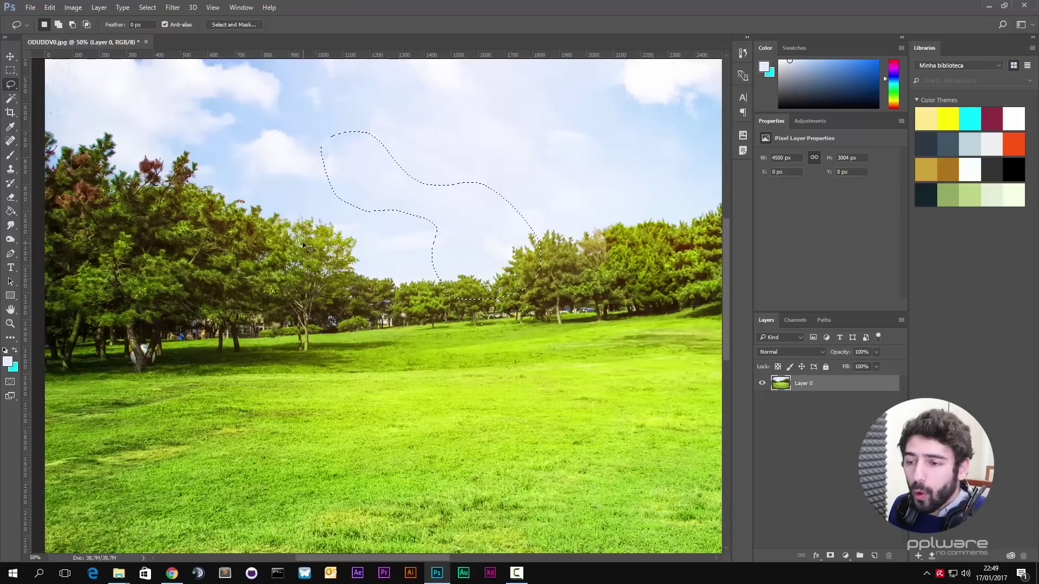
Step: Lasso a larger area of sky around the white cloud, and add further freehand areas reaching into the grass
mouse_move(259, 165)
mouse_down()
mouse_move(264, 115)
mouse_move(417, 129)
mouse_move(552, 183)
mouse_move(395, 264)
mouse_move(260, 161)
mouse_up()
key(shift)
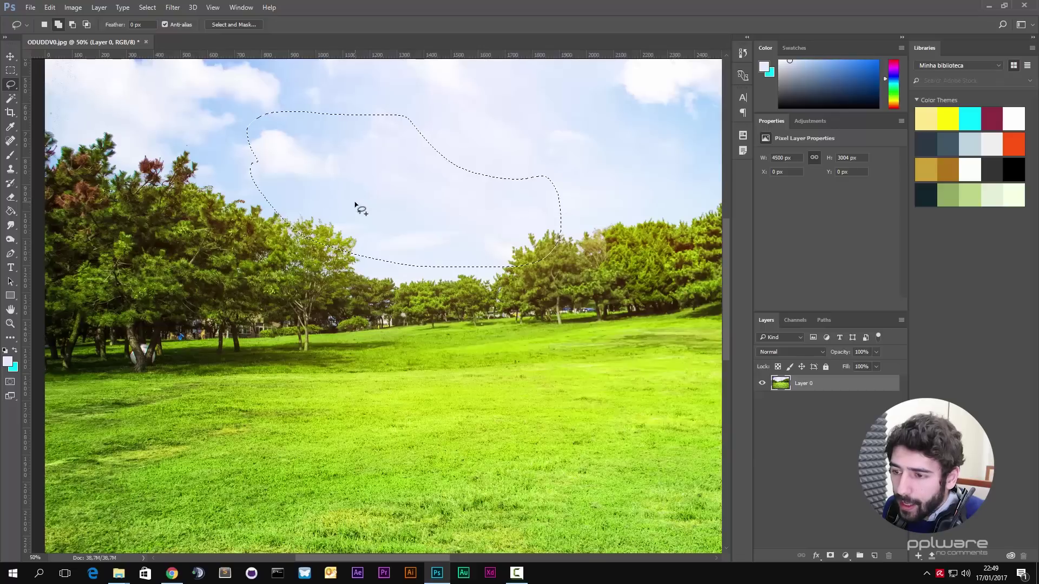
mouse_move(347, 193)
mouse_down()
mouse_move(441, 300)
mouse_move(338, 270)
mouse_move(352, 202)
mouse_up()
mouse_move(628, 353)
mouse_down()
mouse_move(432, 286)
mouse_move(427, 255)
mouse_up()
mouse_move(421, 131)
mouse_down()
mouse_move(532, 257)
mouse_move(408, 159)
mouse_move(421, 132)
mouse_up()
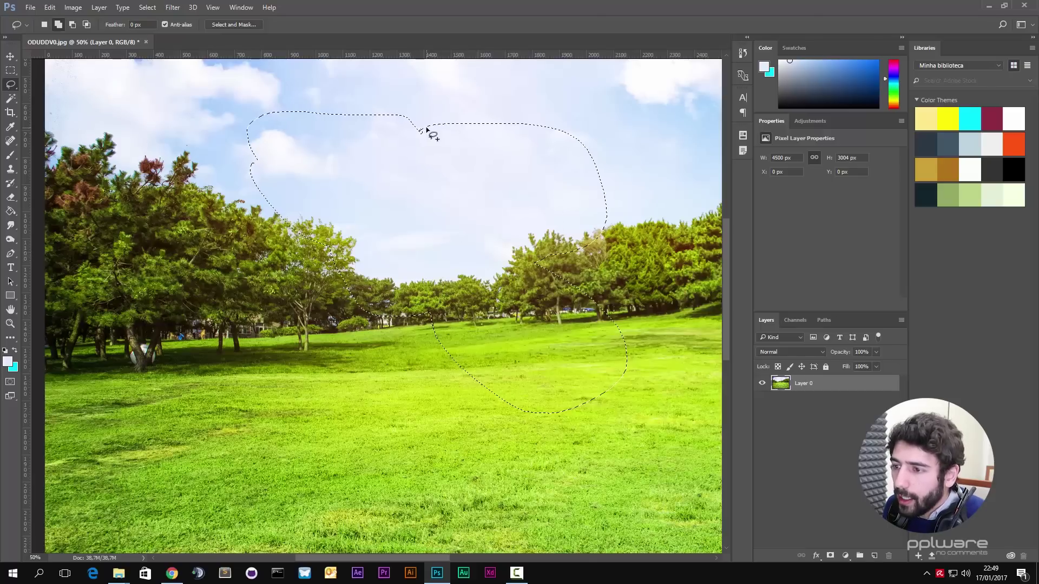
Step: Subtract several freehand areas from the sky part of the Lasso selection
key(alt)
mouse_move(340, 103)
mouse_down()
mouse_move(462, 159)
mouse_move(390, 87)
mouse_move(350, 84)
mouse_move(317, 185)
mouse_move(350, 128)
mouse_move(323, 92)
mouse_up()
mouse_move(420, 140)
mouse_down()
mouse_move(421, 226)
mouse_move(447, 156)
mouse_move(420, 140)
mouse_up()
mouse_move(522, 146)
mouse_down()
mouse_move(543, 231)
mouse_move(563, 179)
mouse_move(522, 147)
mouse_up()
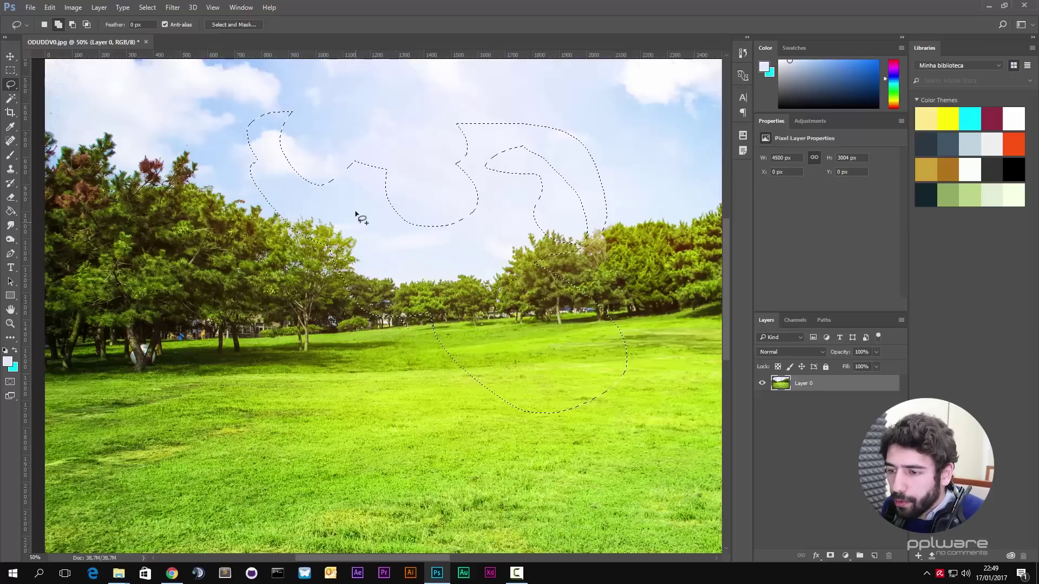
Step: Try moving the selected pixels over the trees on the left, and undo the move
ctrl+drag(374, 216, 195, 260)
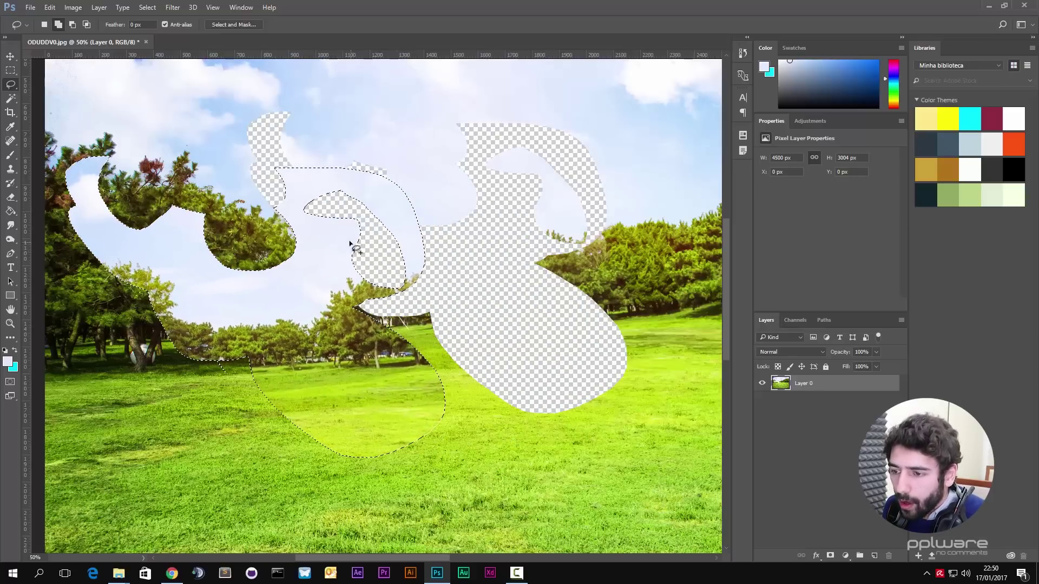
key(ctrl+z)
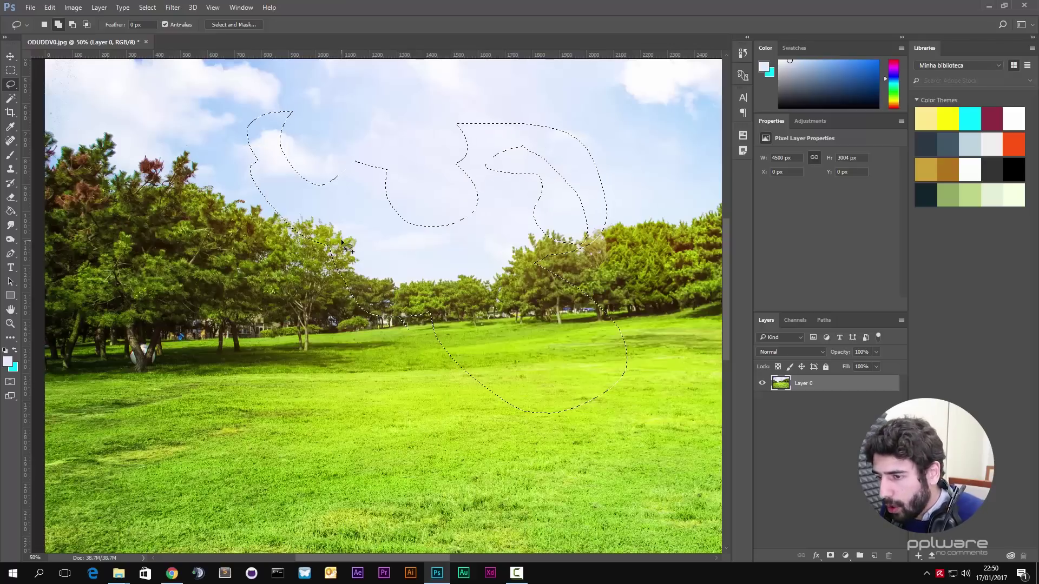
Step: Clear the selection and draw a closed zigzag selection with straight edges in the sky using the Polygonal Lasso tool
click(15, 72)
key(ctrl+d)
right_click(11, 84)
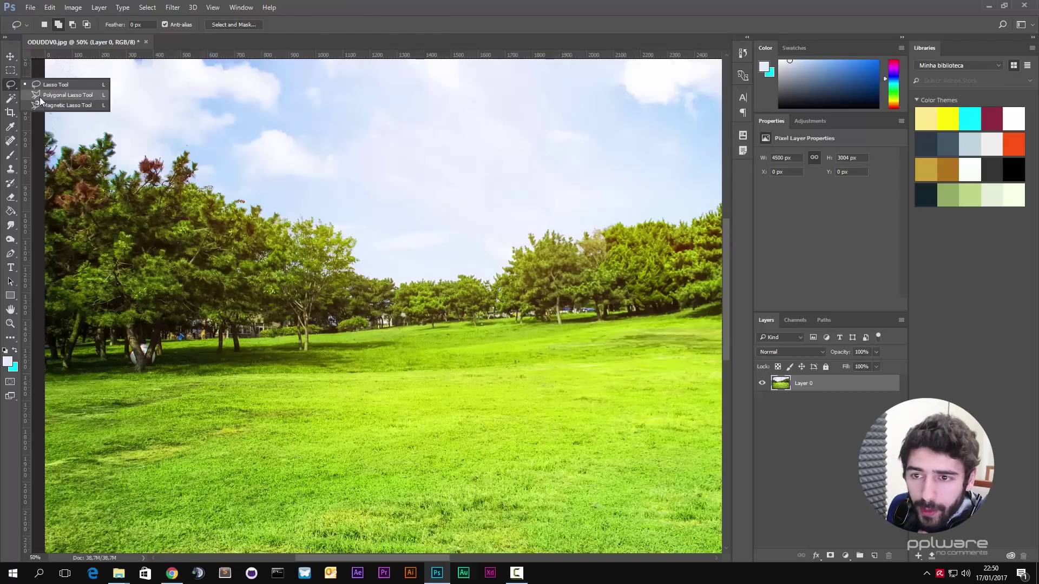
click(70, 95)
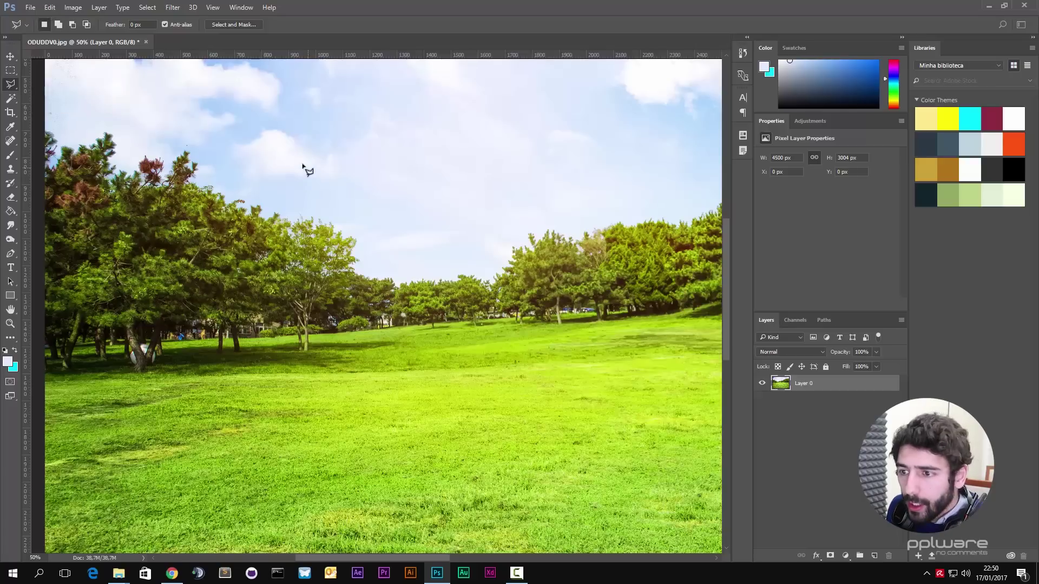
click(287, 194)
click(357, 219)
click(358, 197)
click(440, 224)
click(461, 185)
click(507, 231)
click(536, 181)
click(593, 212)
click(567, 140)
click(482, 104)
click(474, 168)
click(432, 122)
click(442, 171)
click(389, 120)
click(368, 167)
click(360, 115)
click(328, 166)
click(326, 131)
click(315, 136)
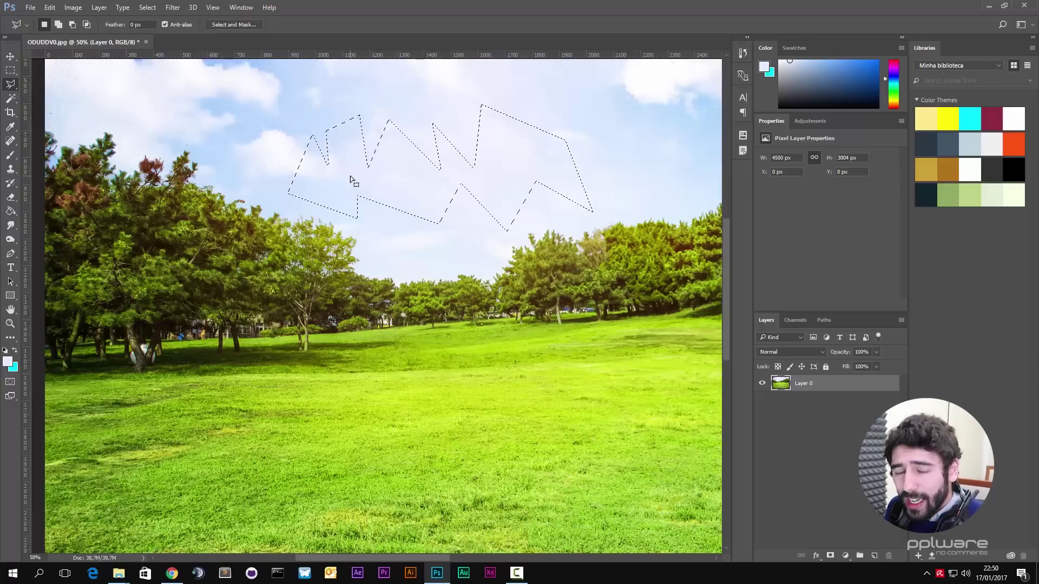
Step: Clear the polygonal selection and try tracing the treeline against the sky from the photo's left edge with the Magnetic Lasso tool
right_click(10, 84)
click(76, 105)
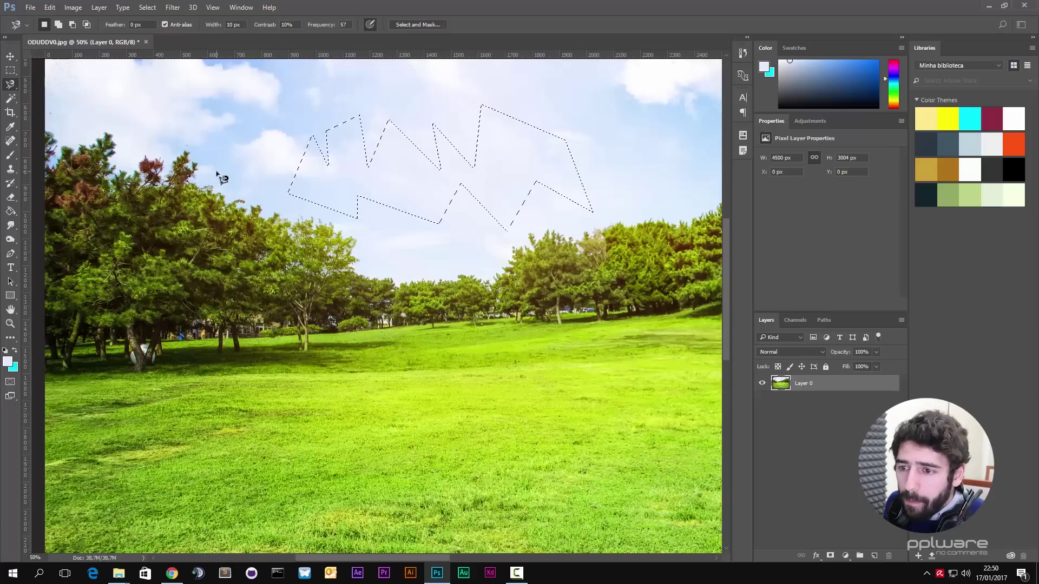
click(10, 70)
key(ctrl+d)
right_click(10, 85)
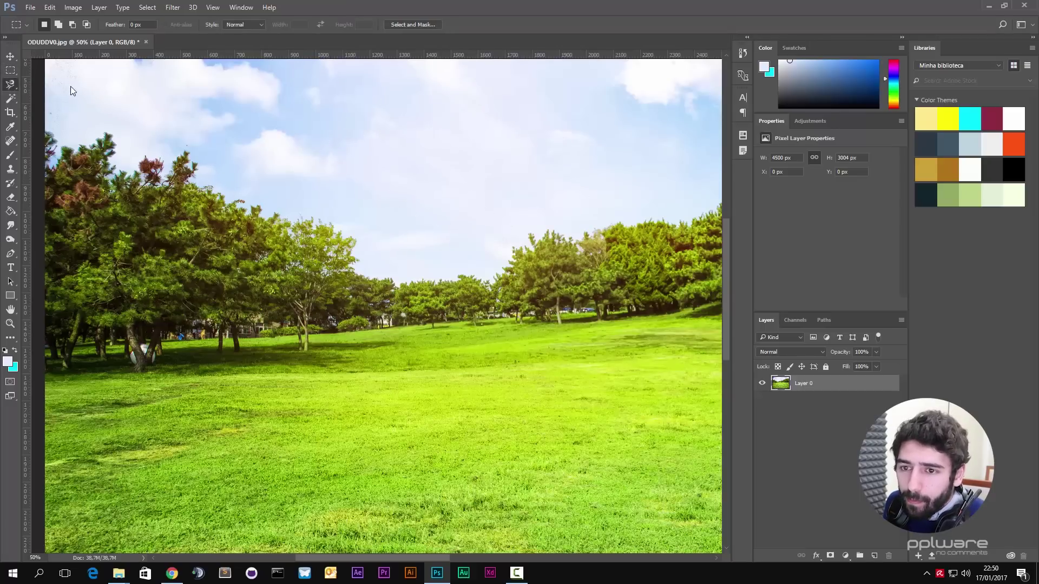
click(79, 106)
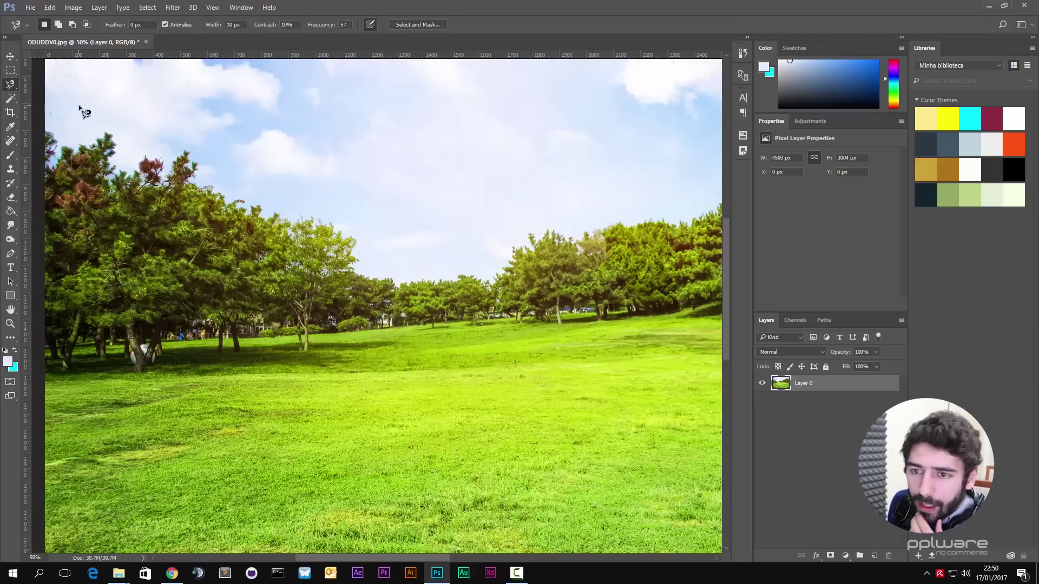
click(46, 131)
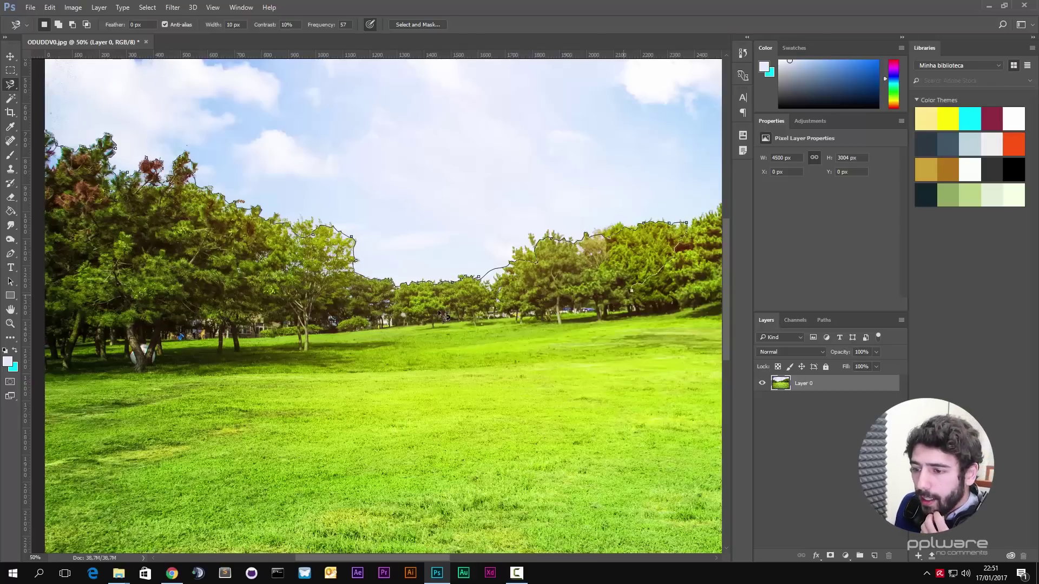
key(Escape)
click(10, 70)
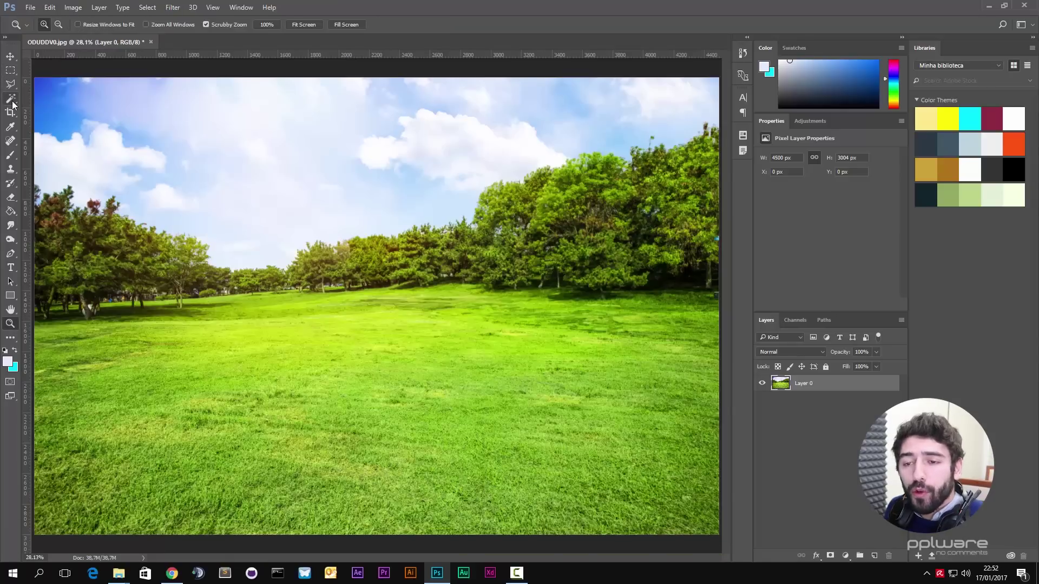
Step: Select the white cloud above the left trees with the Quick Selection tool
click(12, 101)
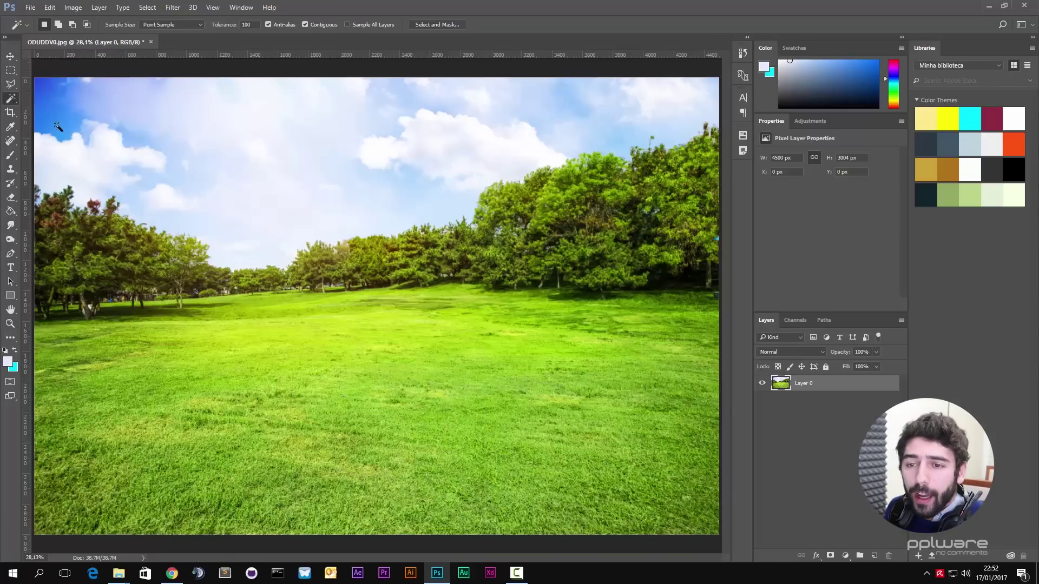
right_click(11, 99)
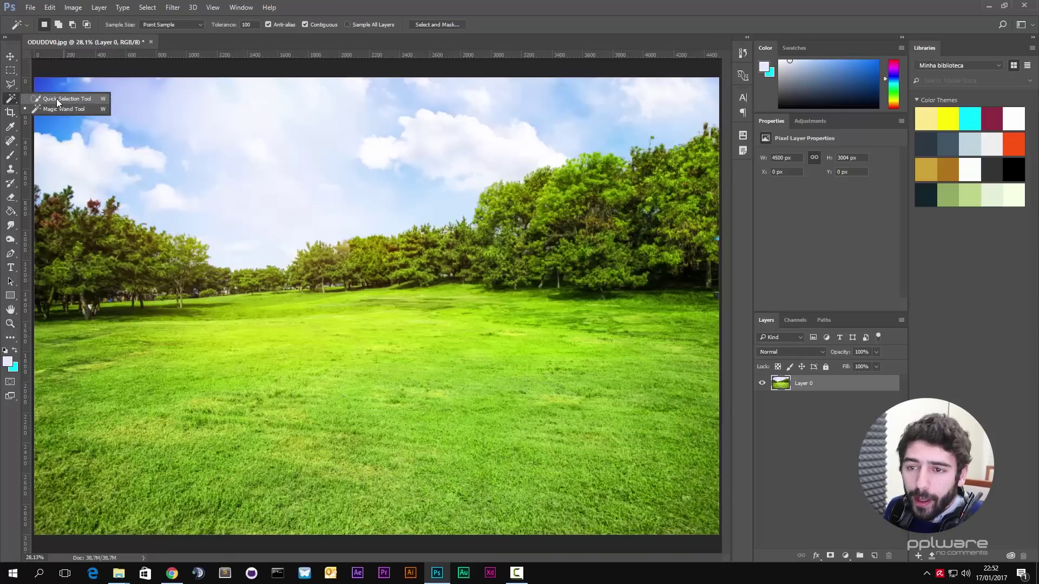
click(56, 99)
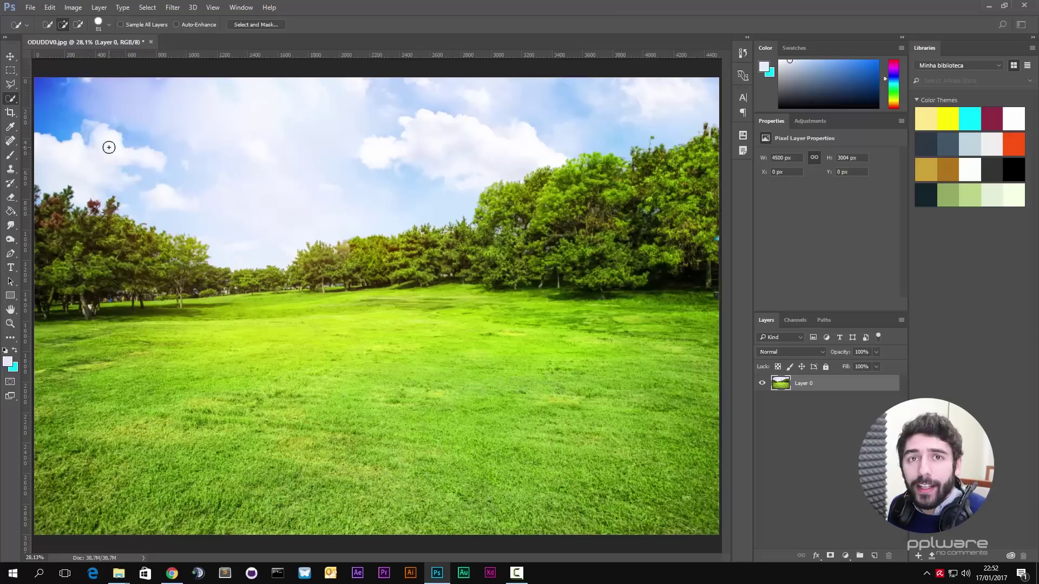
click(72, 161)
drag(72, 161, 87, 166)
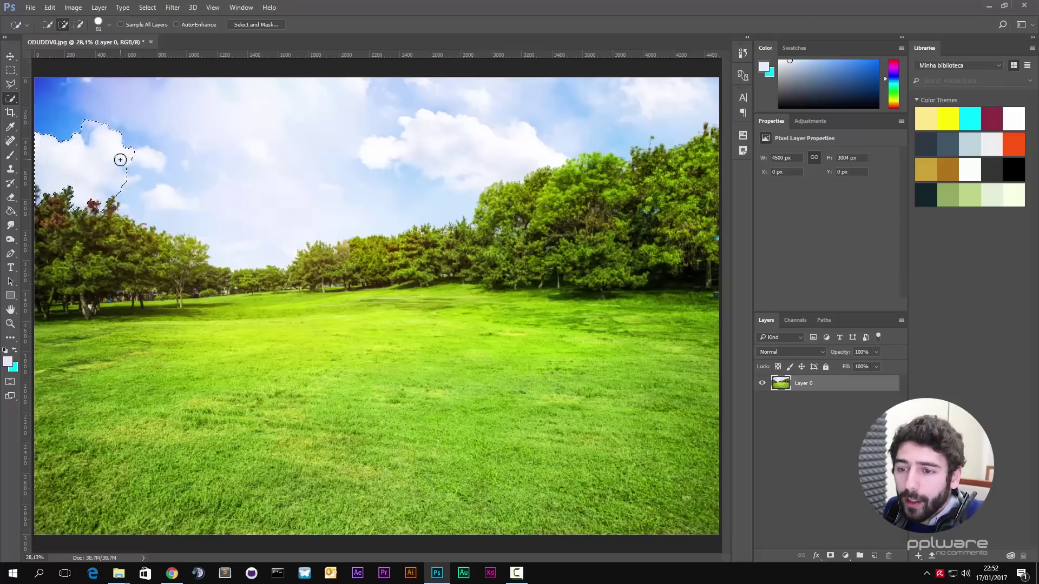
Step: Adjust the cloud selection by alternately subtracting and adding areas along its right side with the Quick Selection tool
click(78, 24)
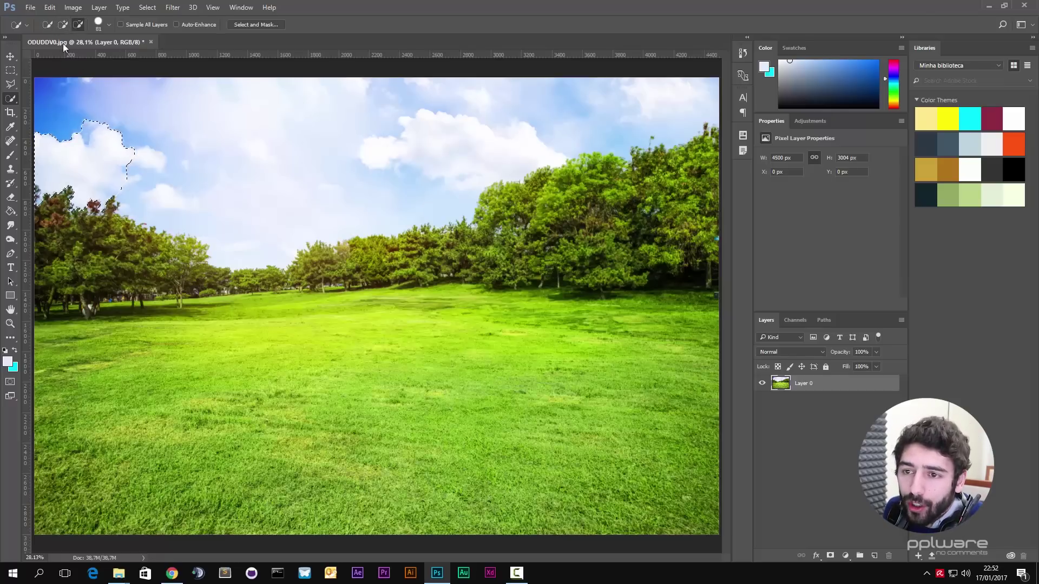
drag(127, 171, 112, 164)
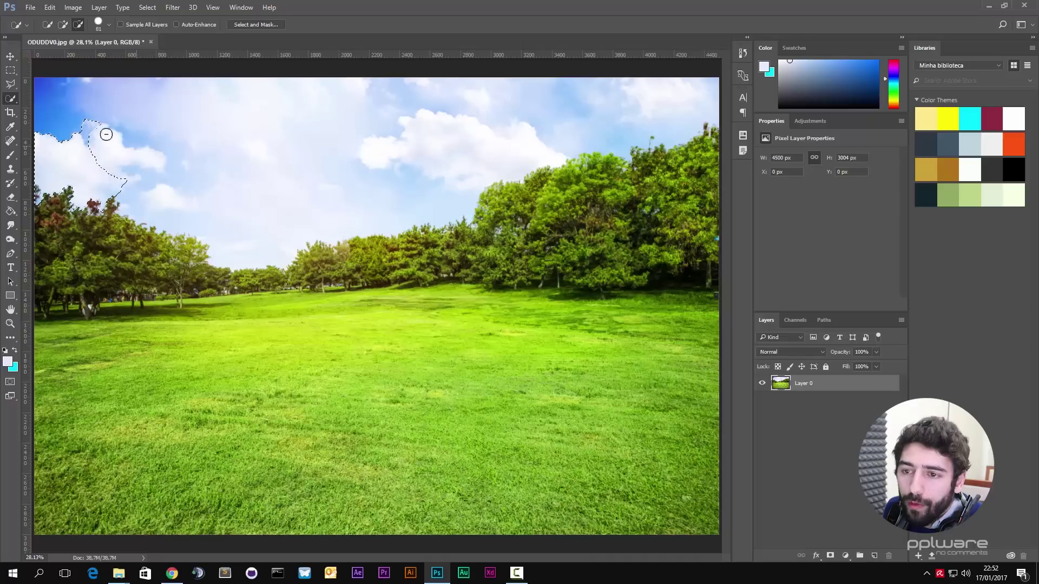
click(63, 24)
mouse_move(98, 149)
mouse_down()
mouse_move(124, 158)
mouse_move(112, 154)
mouse_move(109, 168)
mouse_move(174, 174)
mouse_move(102, 137)
mouse_up()
click(78, 25)
drag(172, 157, 141, 177)
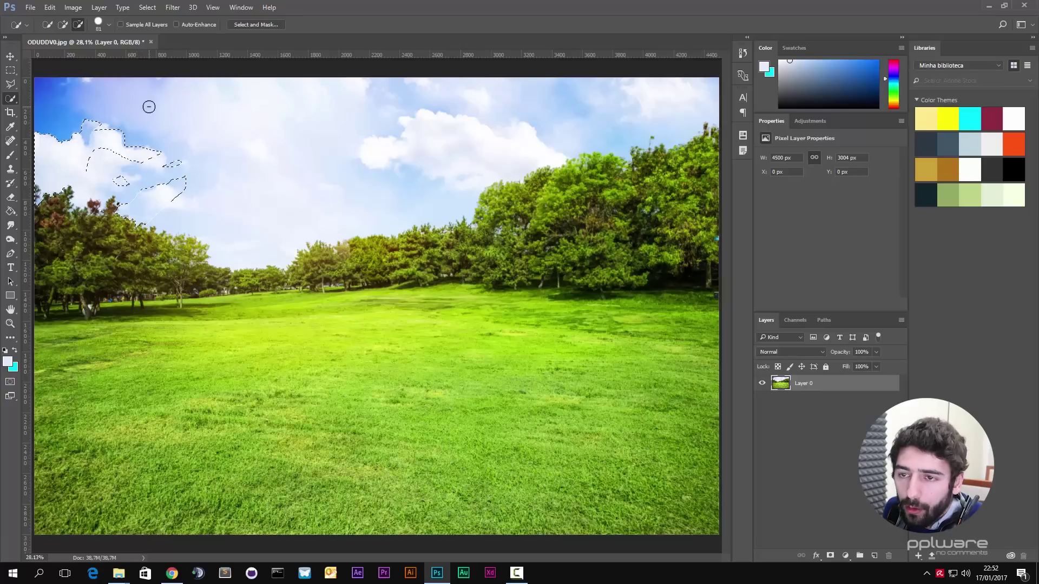
Step: Subtract and add sky areas with an enlarged Quick Selection brush, and reduce the brush size again
click(109, 25)
mouse_move(91, 56)
mouse_down()
mouse_move(76, 55)
mouse_move(150, 56)
mouse_move(140, 57)
mouse_up()
click(236, 182)
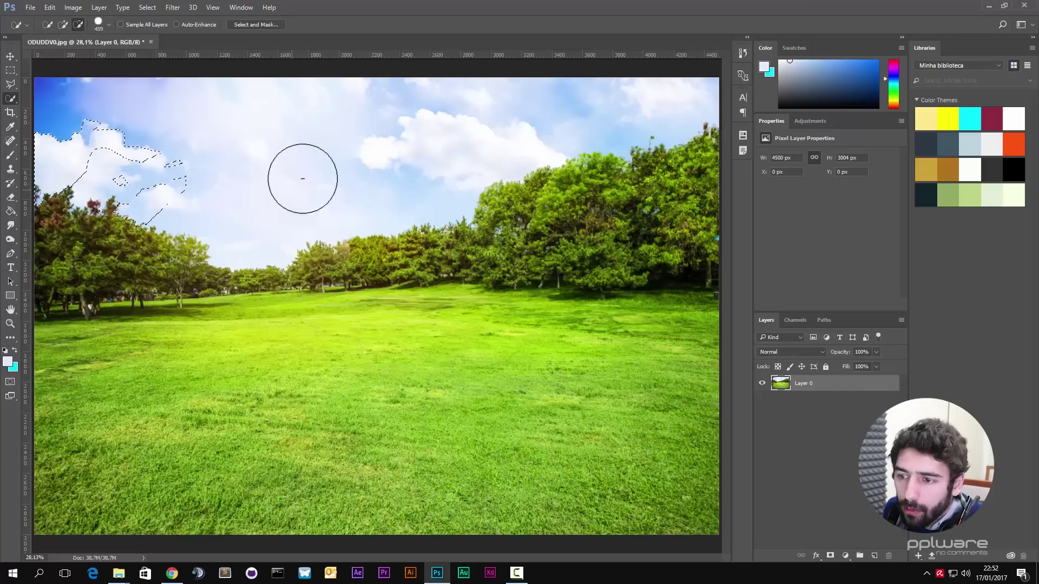
drag(194, 153, 165, 176)
click(63, 24)
mouse_move(213, 131)
mouse_down()
mouse_move(299, 153)
mouse_move(221, 180)
mouse_move(280, 190)
mouse_move(398, 158)
mouse_move(238, 109)
mouse_up()
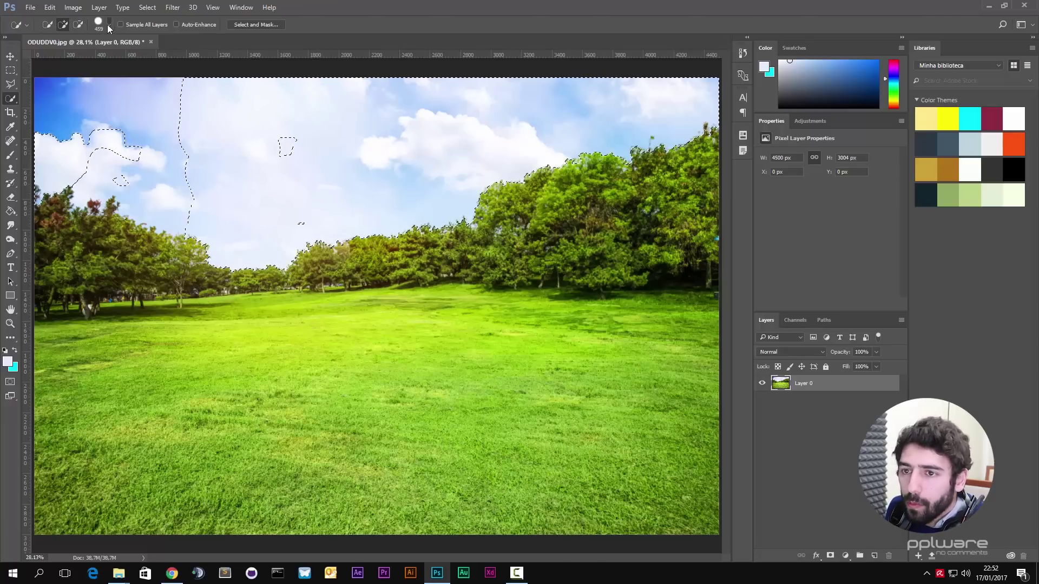
click(108, 24)
mouse_move(141, 56)
mouse_down()
mouse_move(116, 54)
mouse_move(104, 81)
mouse_move(128, 80)
mouse_move(88, 83)
mouse_up()
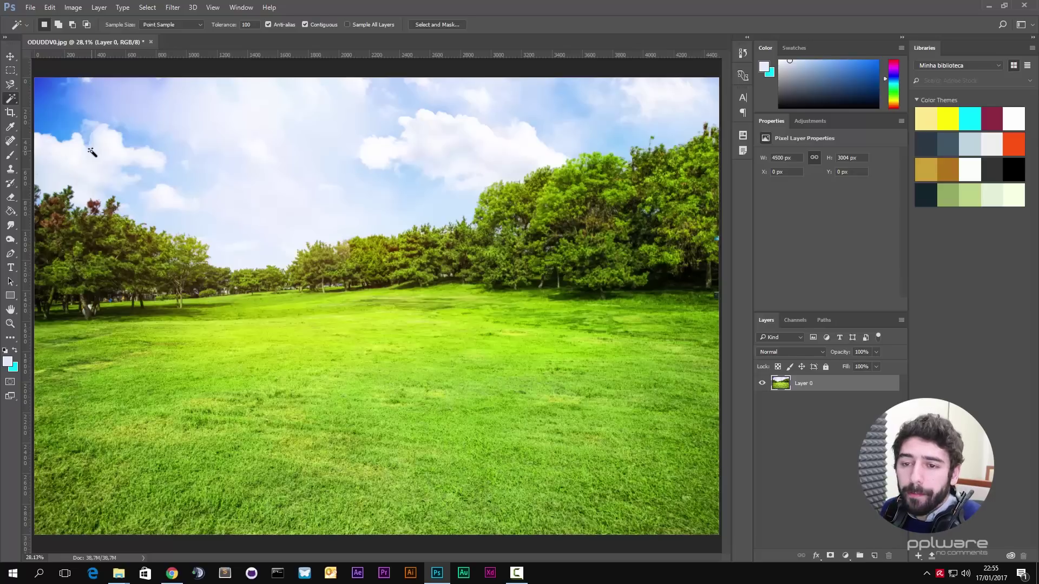
Step: Select the connected pale sky and clouds with the Magic Wand tool, sampling the white cloud above the left trees
right_click(9, 101)
click(59, 111)
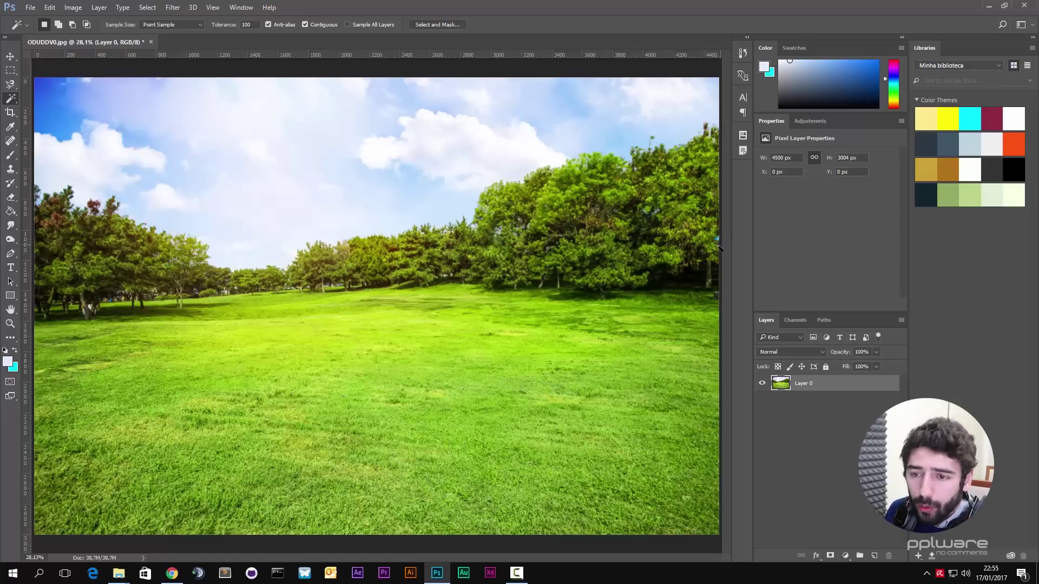
click(72, 169)
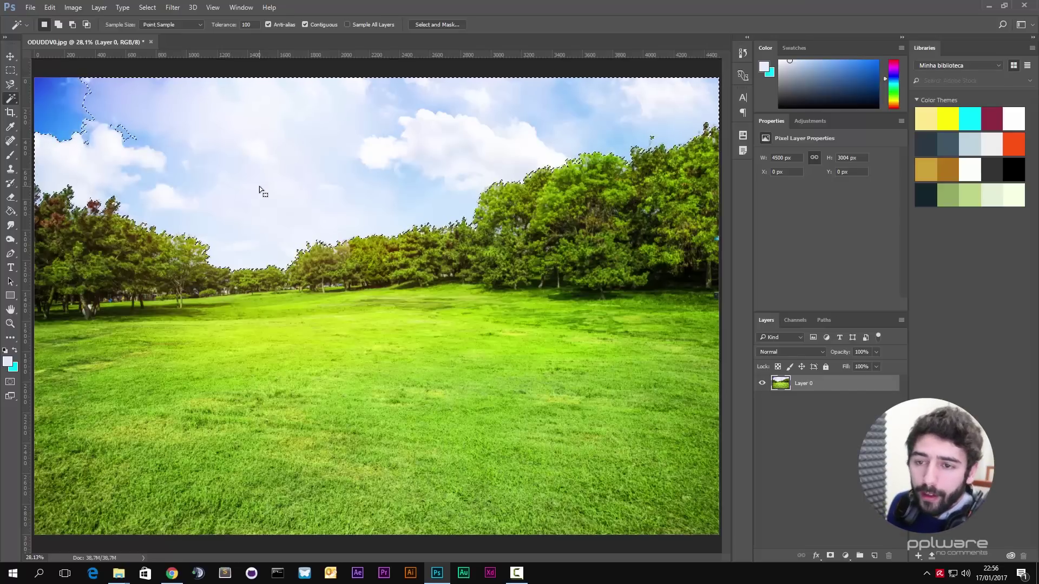
click(10, 84)
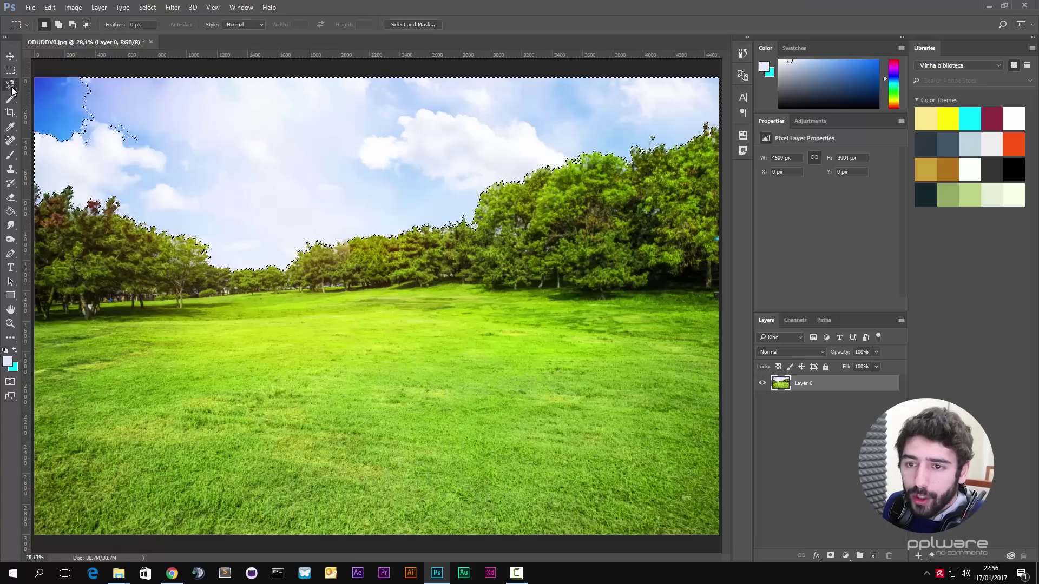